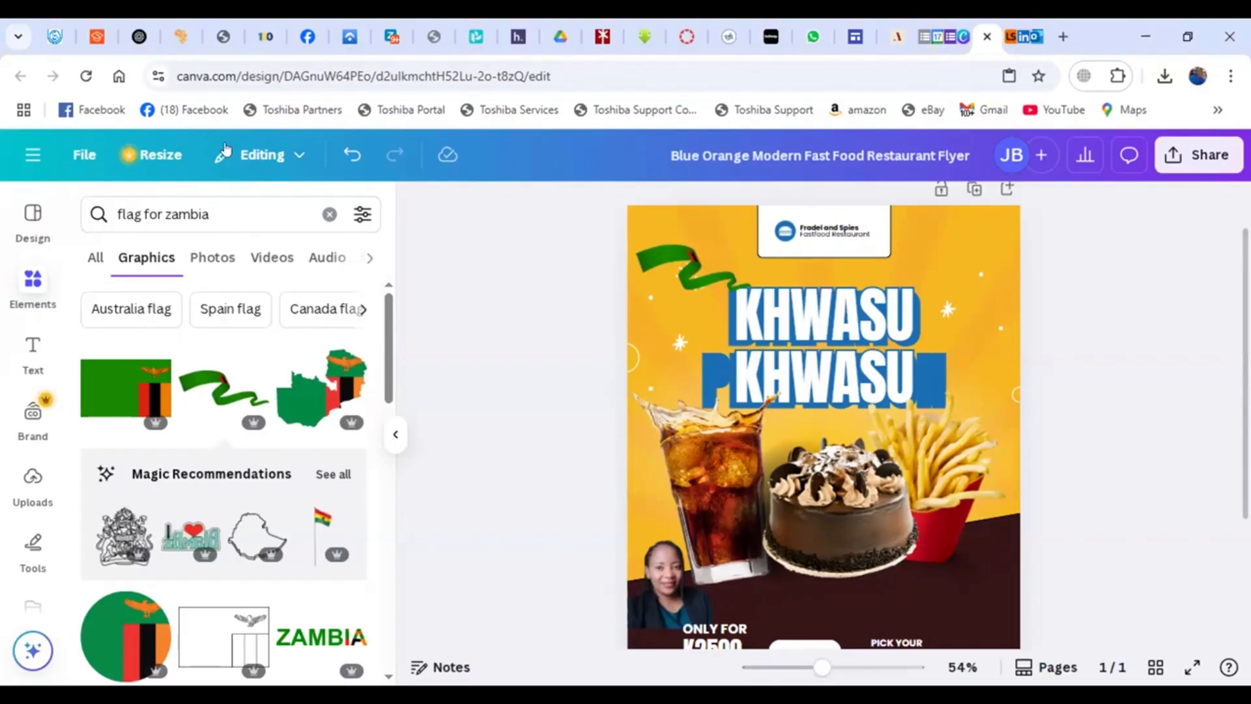
# - Close the open design and template preview, then search the templates for "Poster for a Leadership training"
pyautogui.click(989, 37)
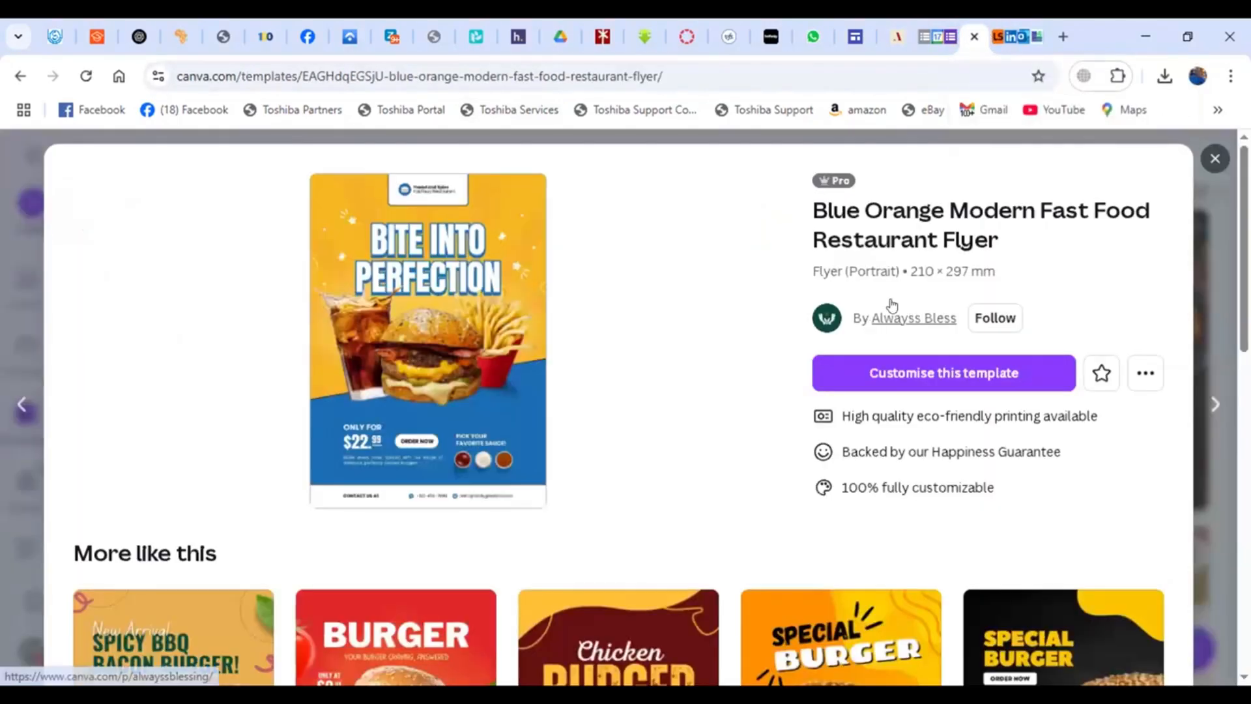
pyautogui.click(1214, 158)
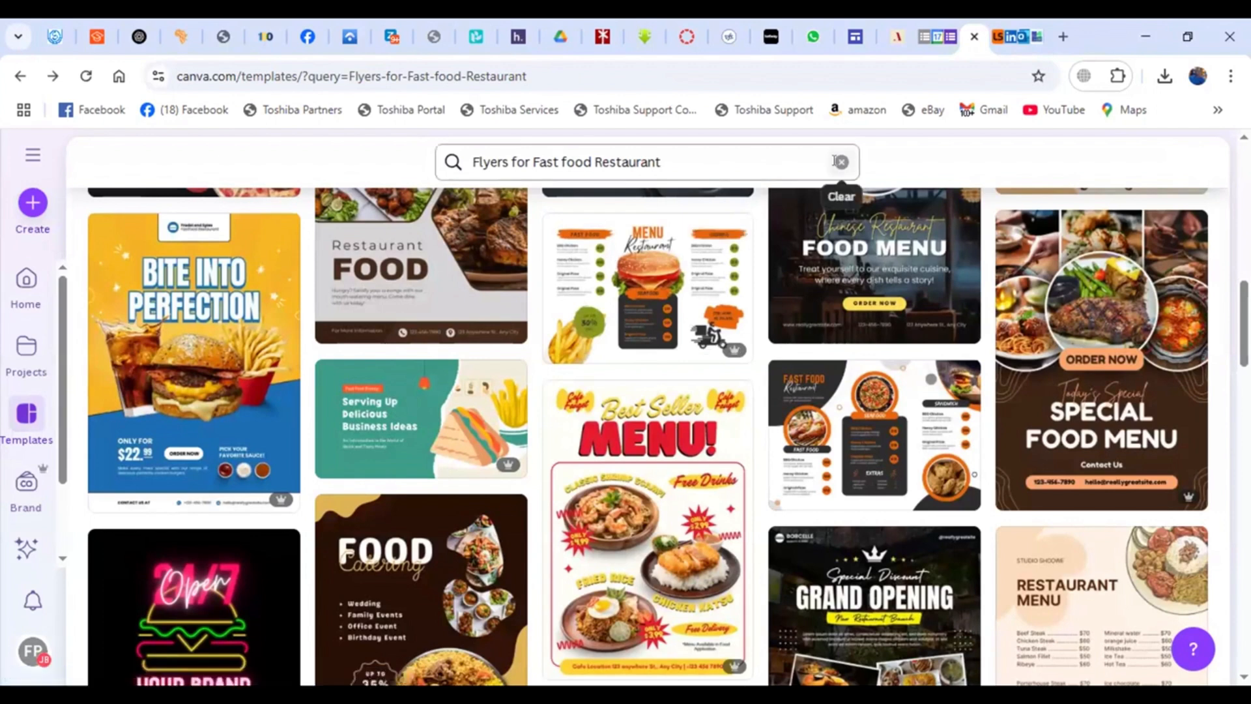
pyautogui.click(686, 150)
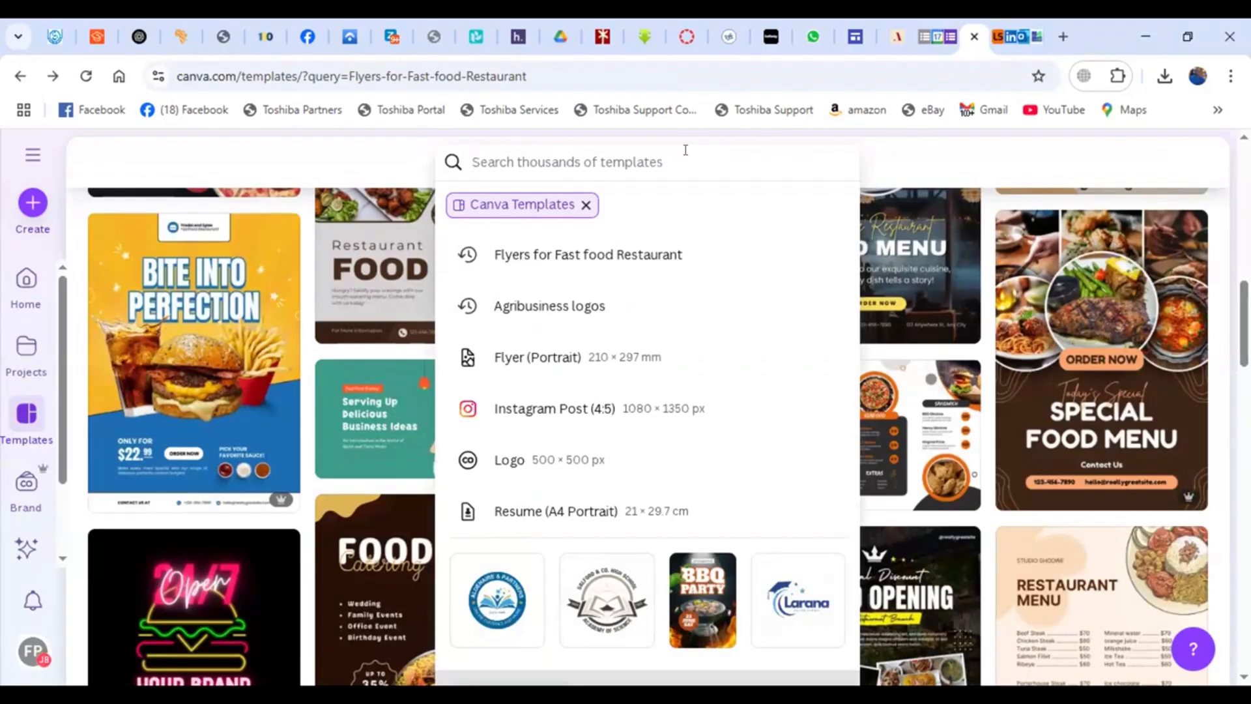
pyautogui.write('Poster for ')
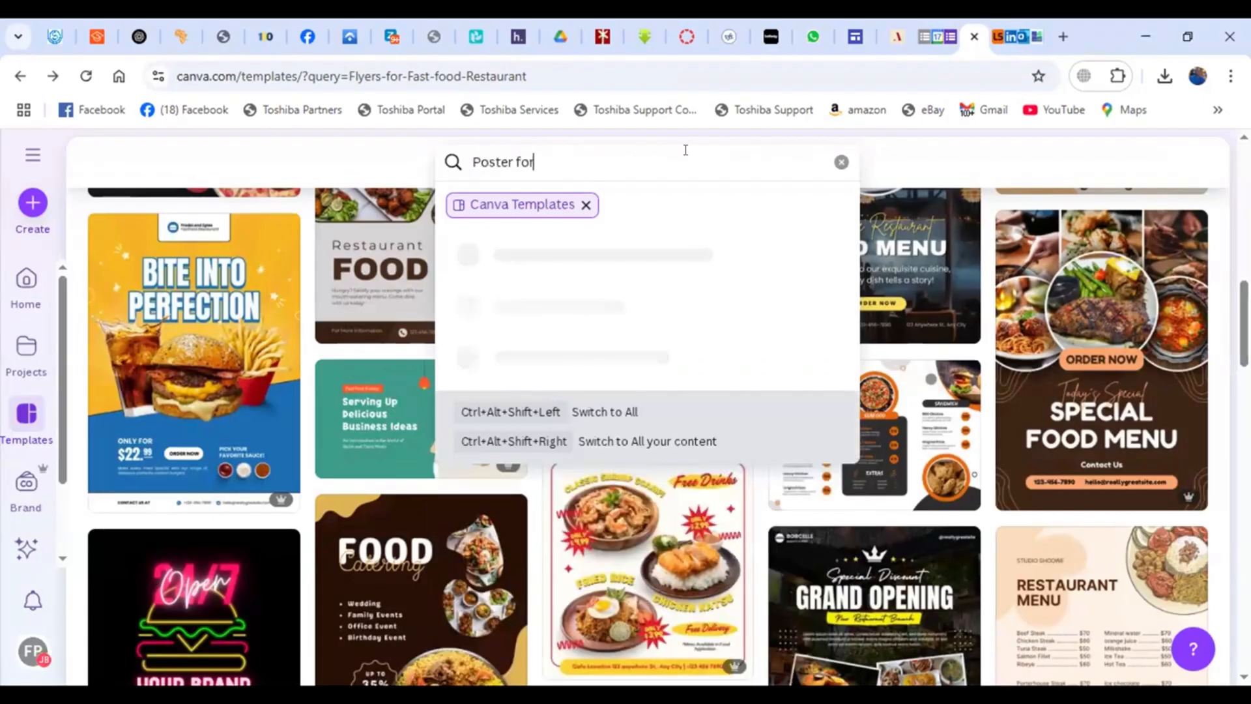
pyautogui.write('a')
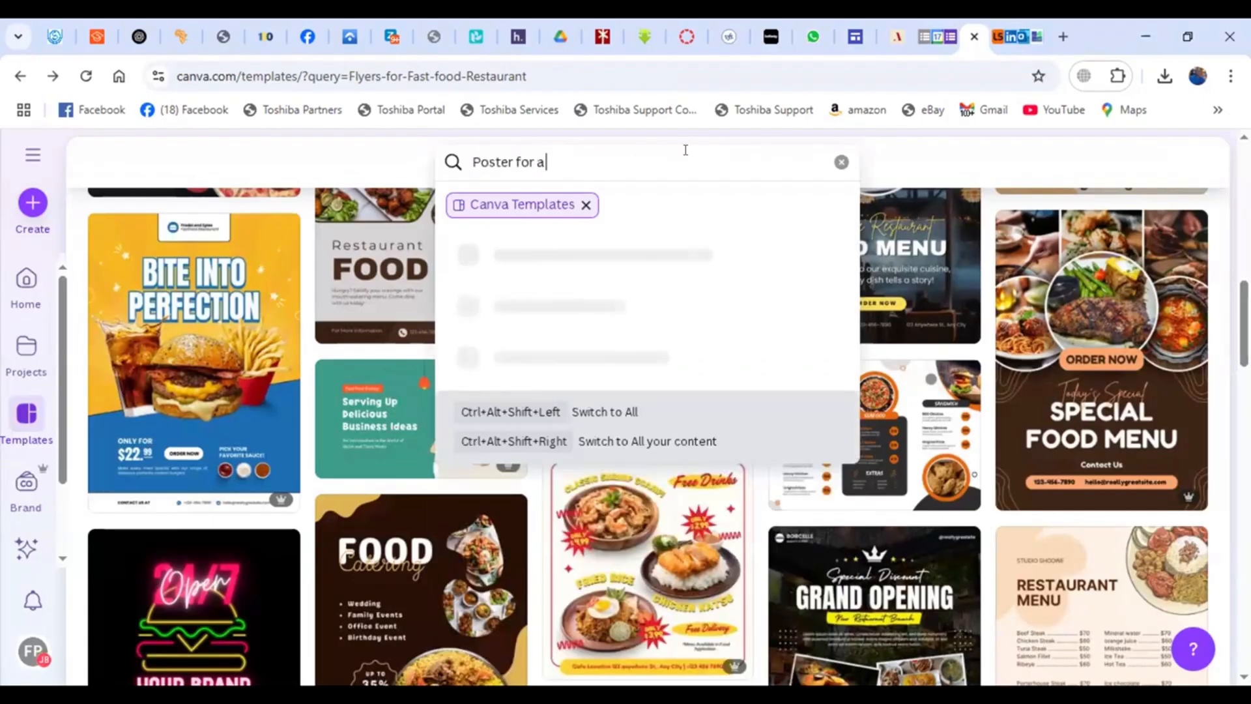
pyautogui.write(' Leadership')
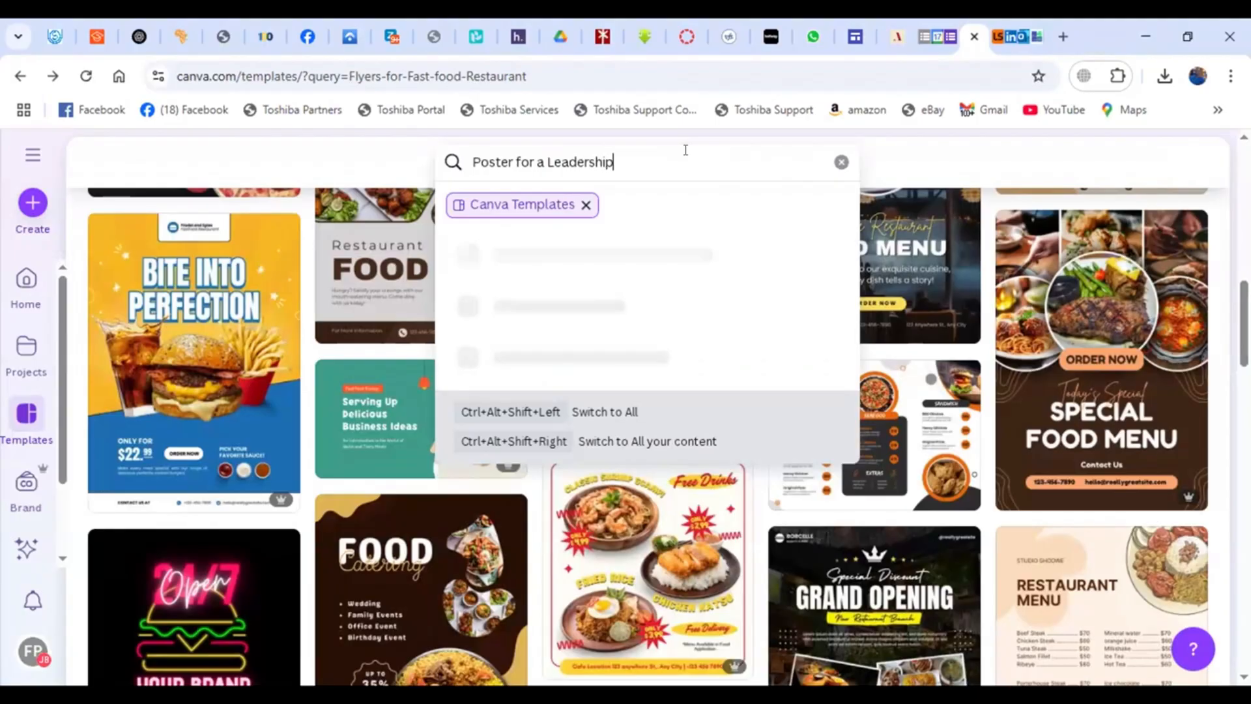
pyautogui.write(' training')
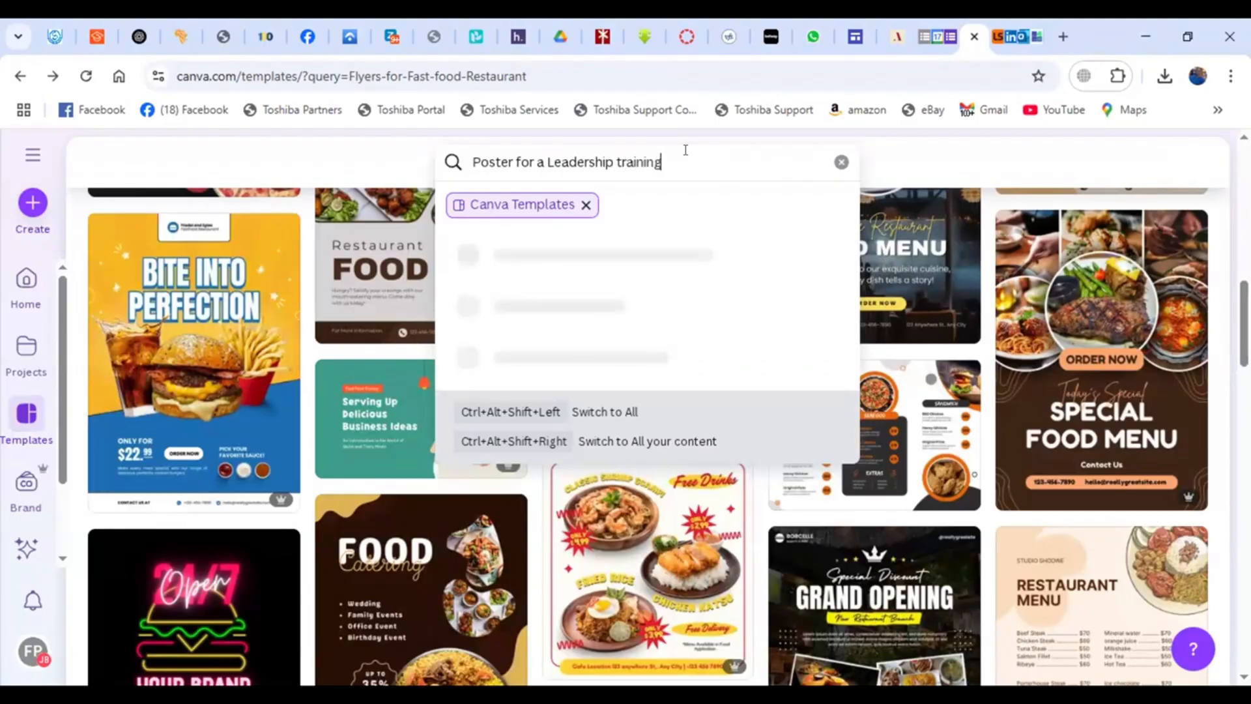
pyautogui.press('Return')
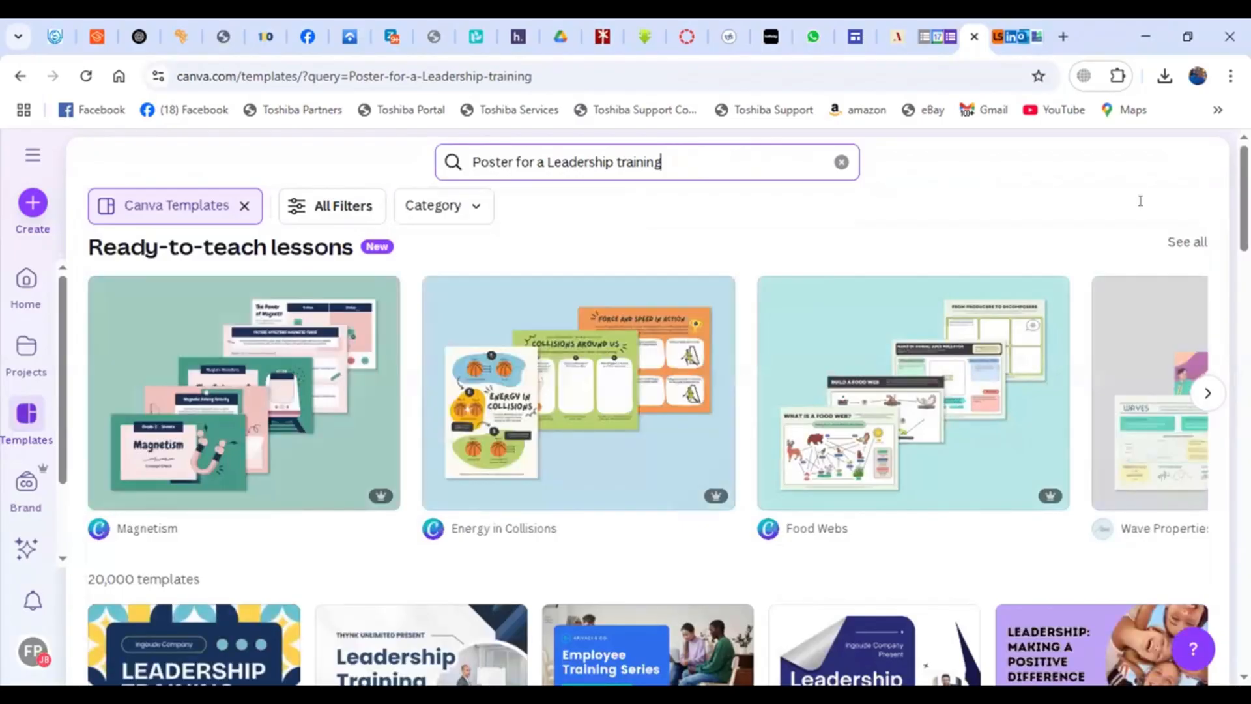
# - Browse the leadership training poster results
pyautogui.scroll(-5, 652, 417)
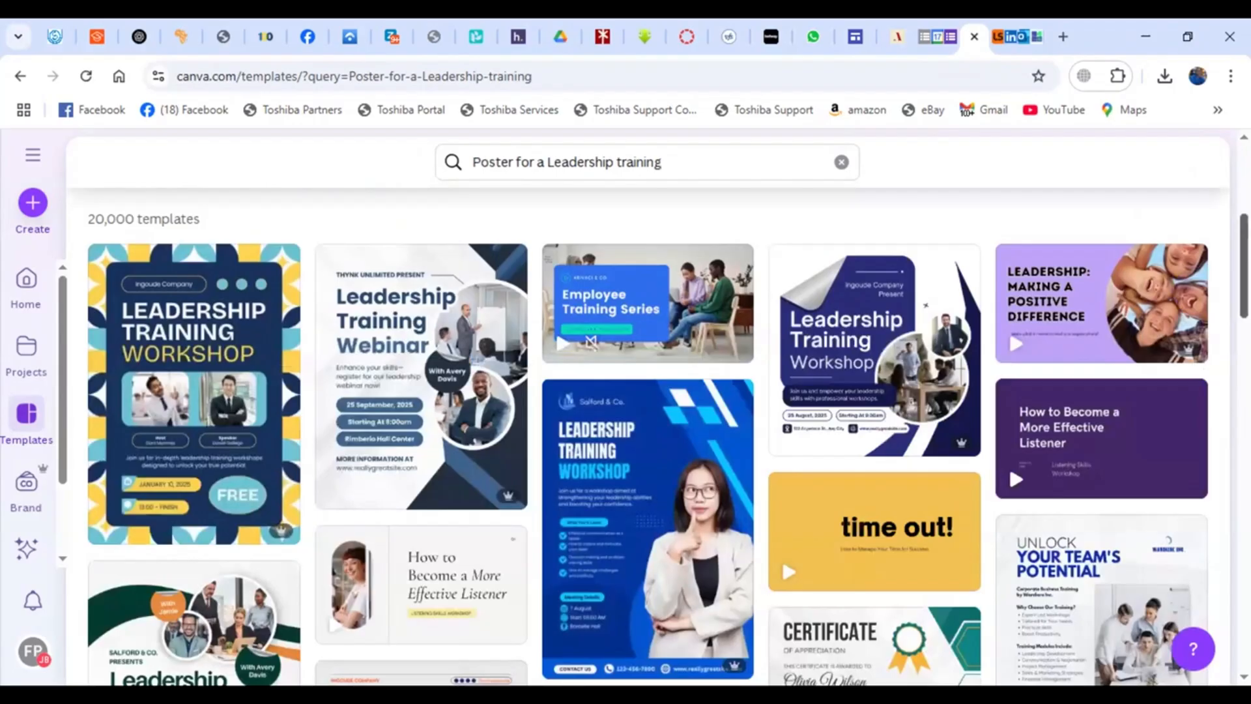
pyautogui.scroll(-1, 652, 440)
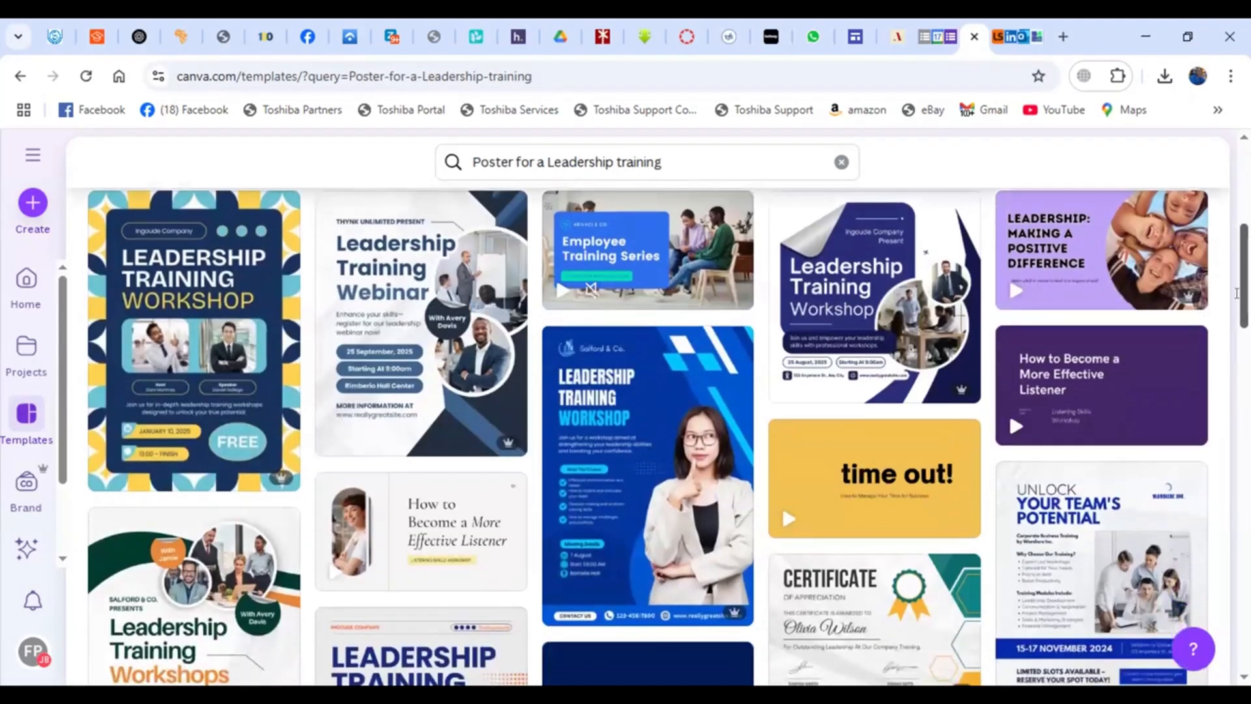
pyautogui.scroll(-10, 1237, 293)
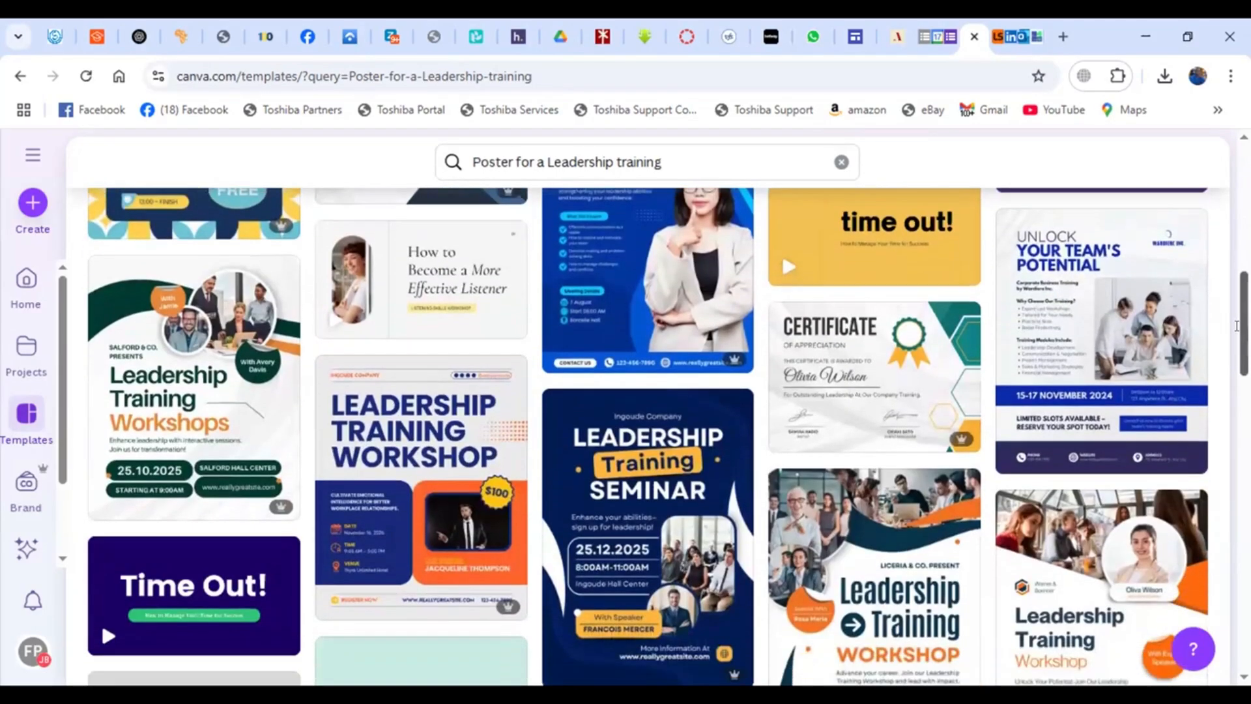
pyautogui.scroll(-3, 1231, 363)
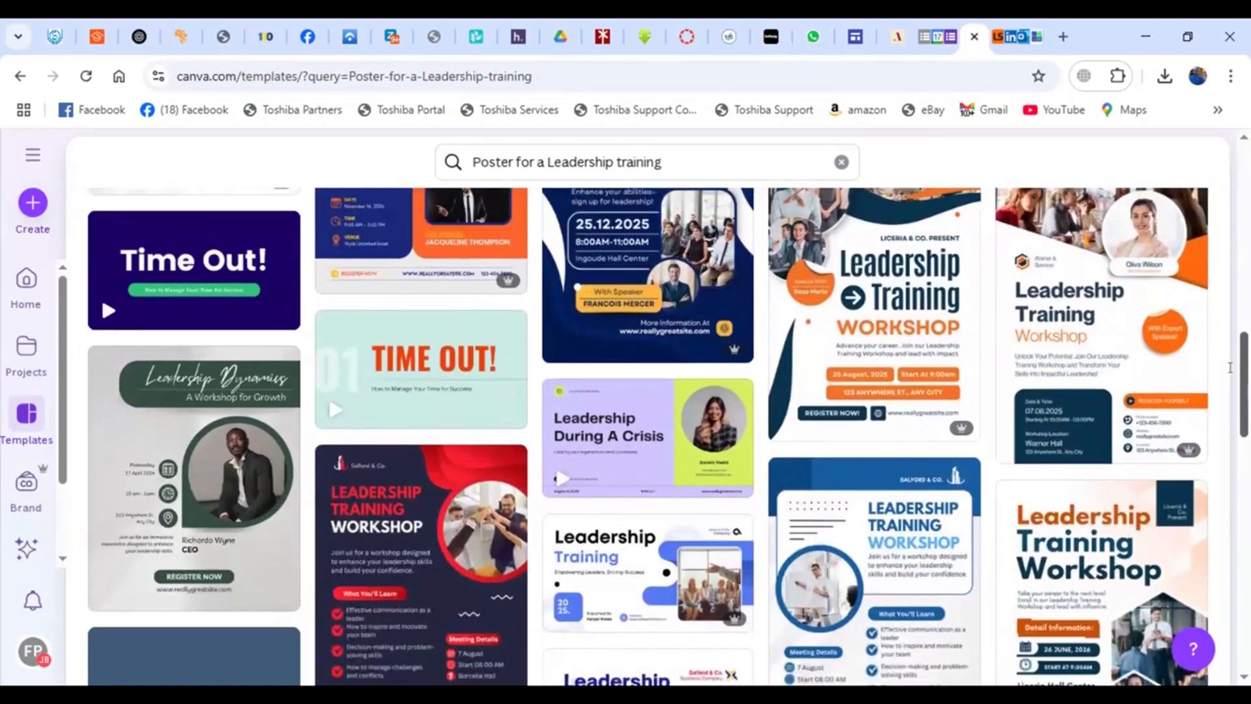
pyautogui.scroll(-1, 1229, 391)
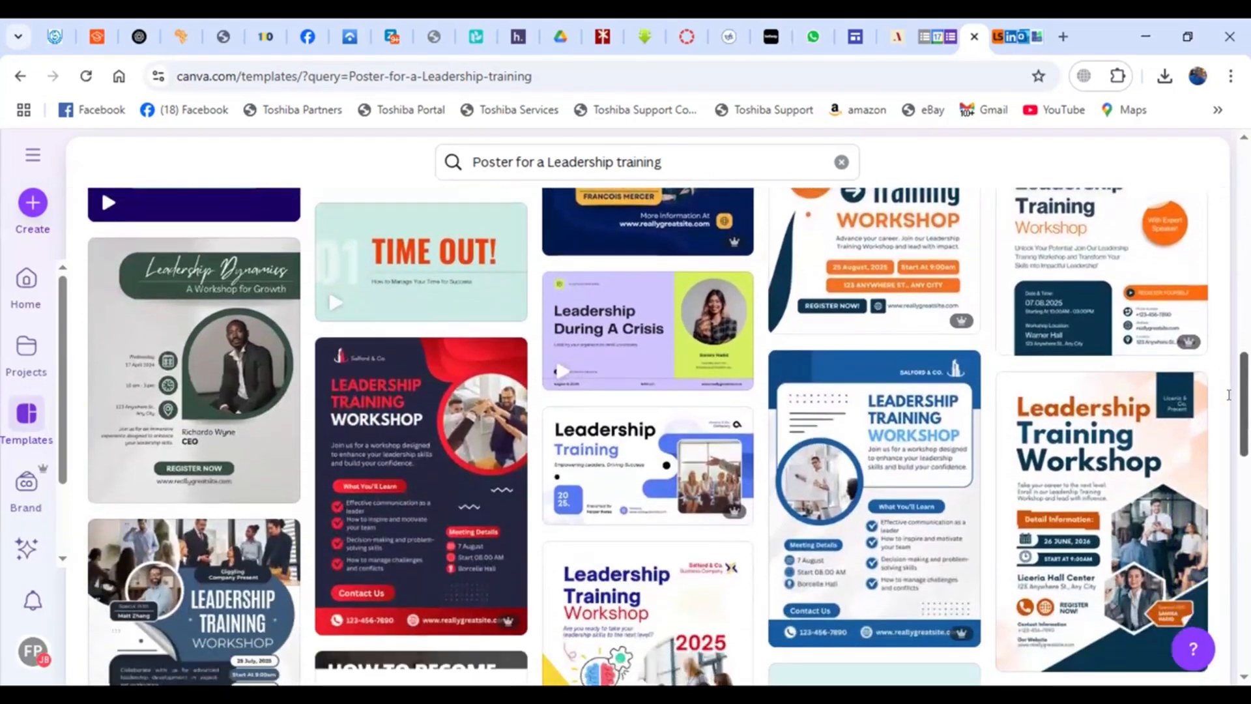
pyautogui.scroll(-1, 1227, 423)
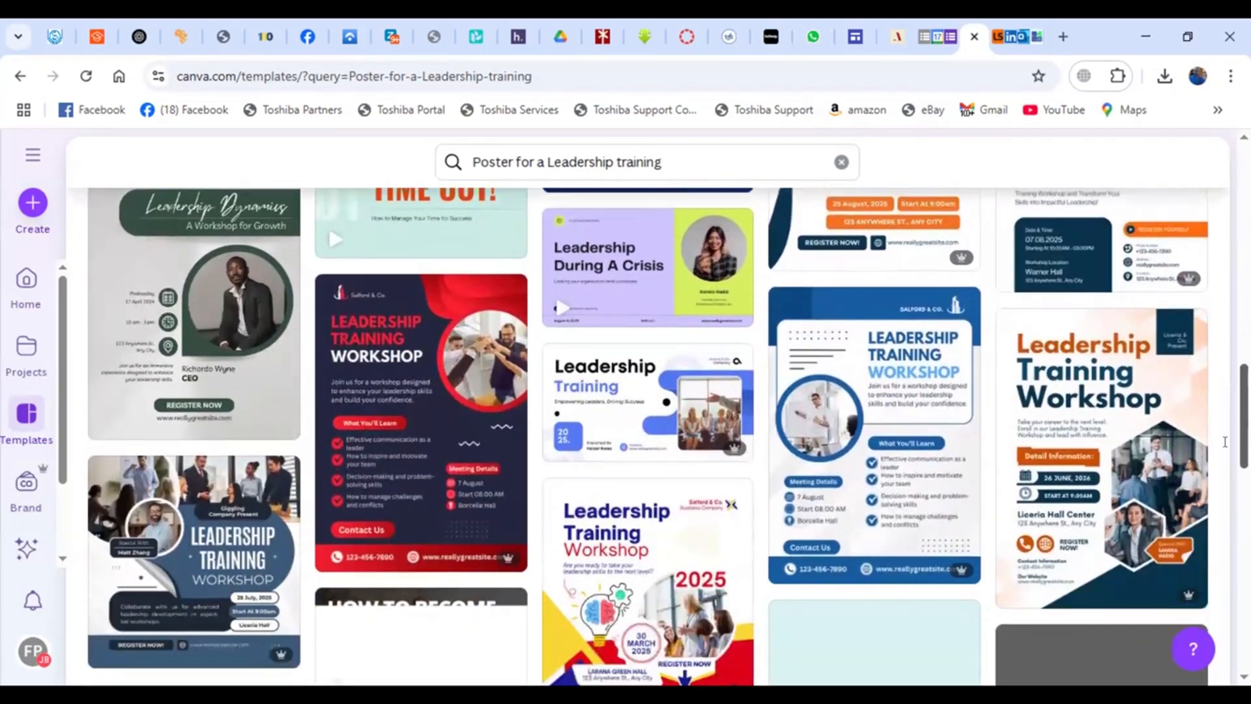
pyautogui.scroll(-2, 1226, 442)
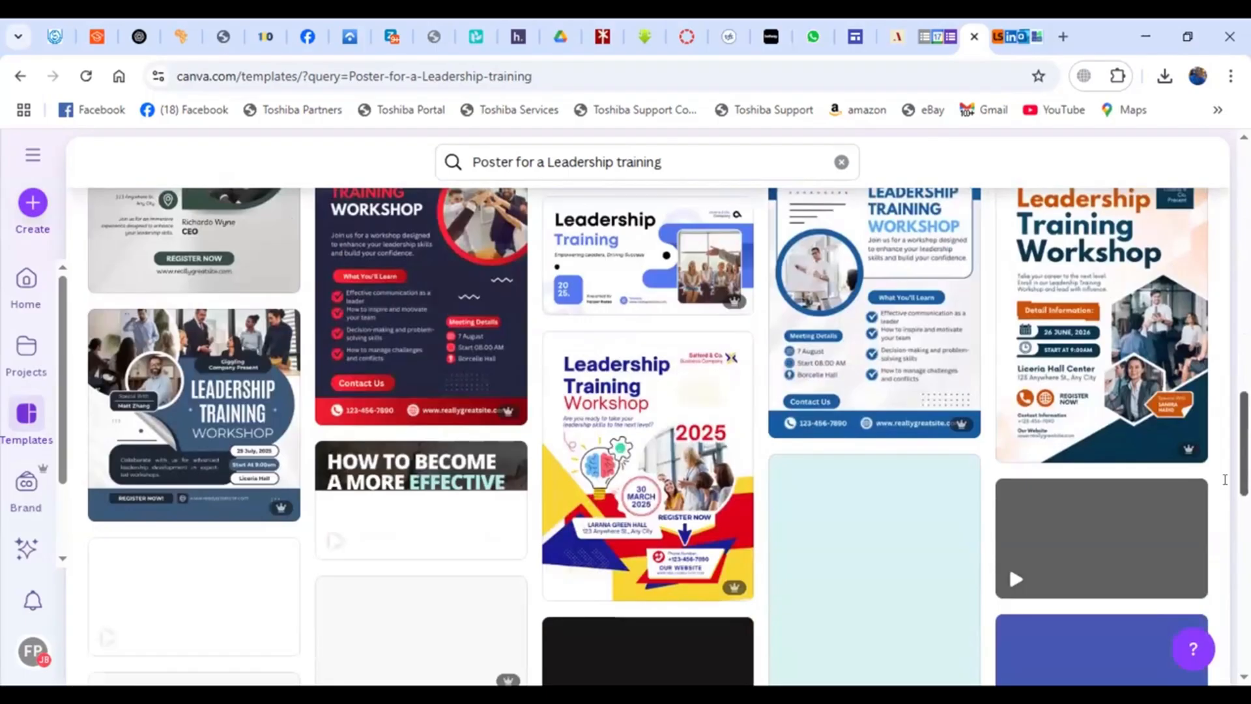
pyautogui.scroll(-10, 965, 379)
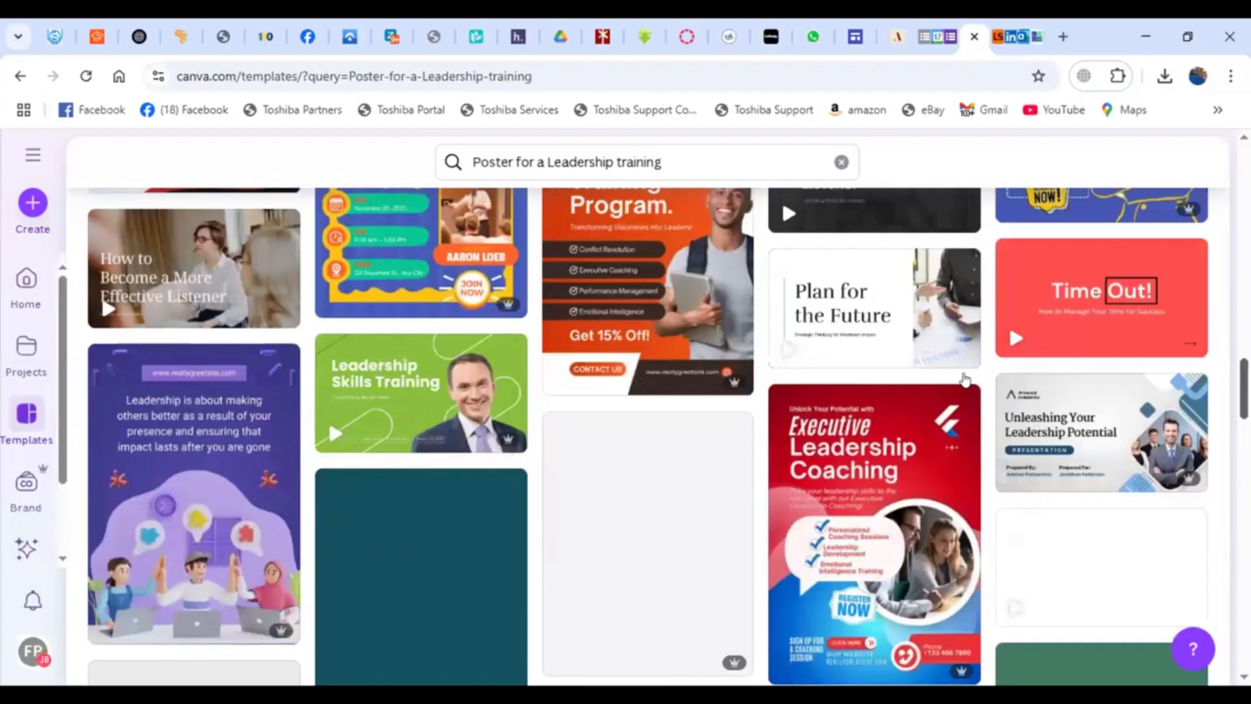
pyautogui.scroll(10, 965, 379)
# - Preview templates and start customising the White and Grey Simple We Are Hiring A4 Document template
pyautogui.click(683, 391)
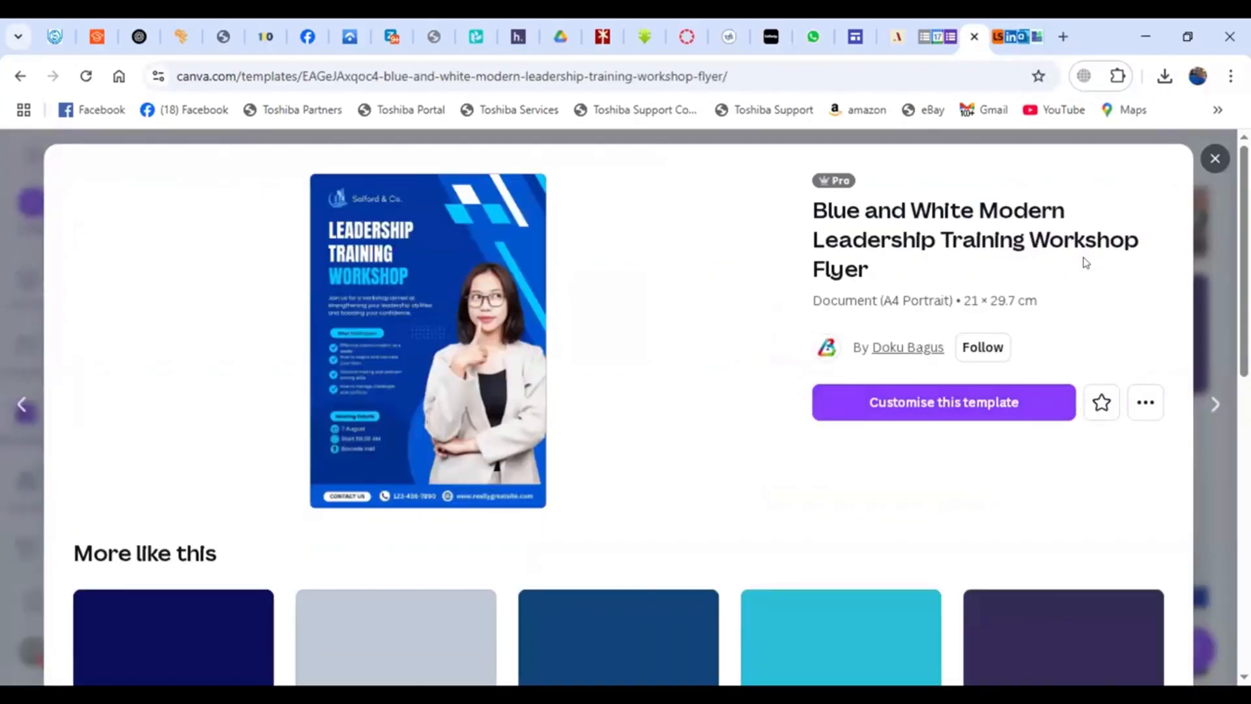
pyautogui.scroll(-7, 1086, 263)
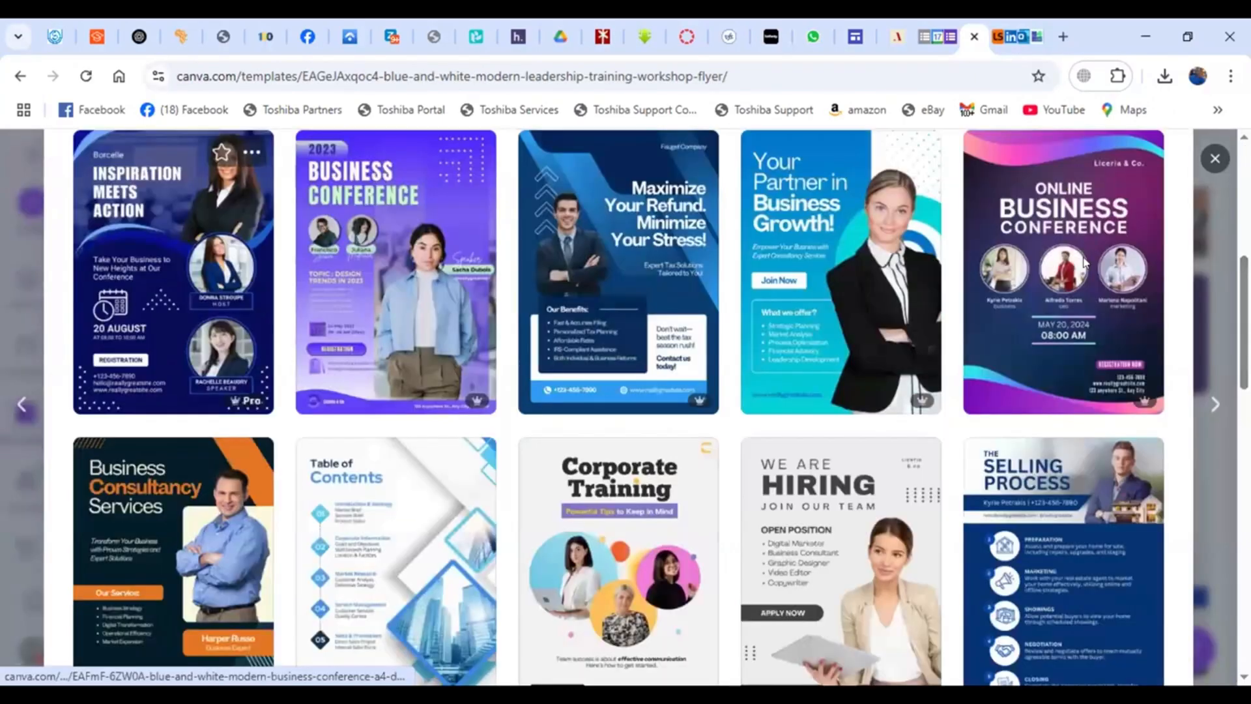
pyautogui.scroll(1, 1086, 262)
pyautogui.scroll(-2, 1074, 318)
pyautogui.scroll(-2, 1073, 318)
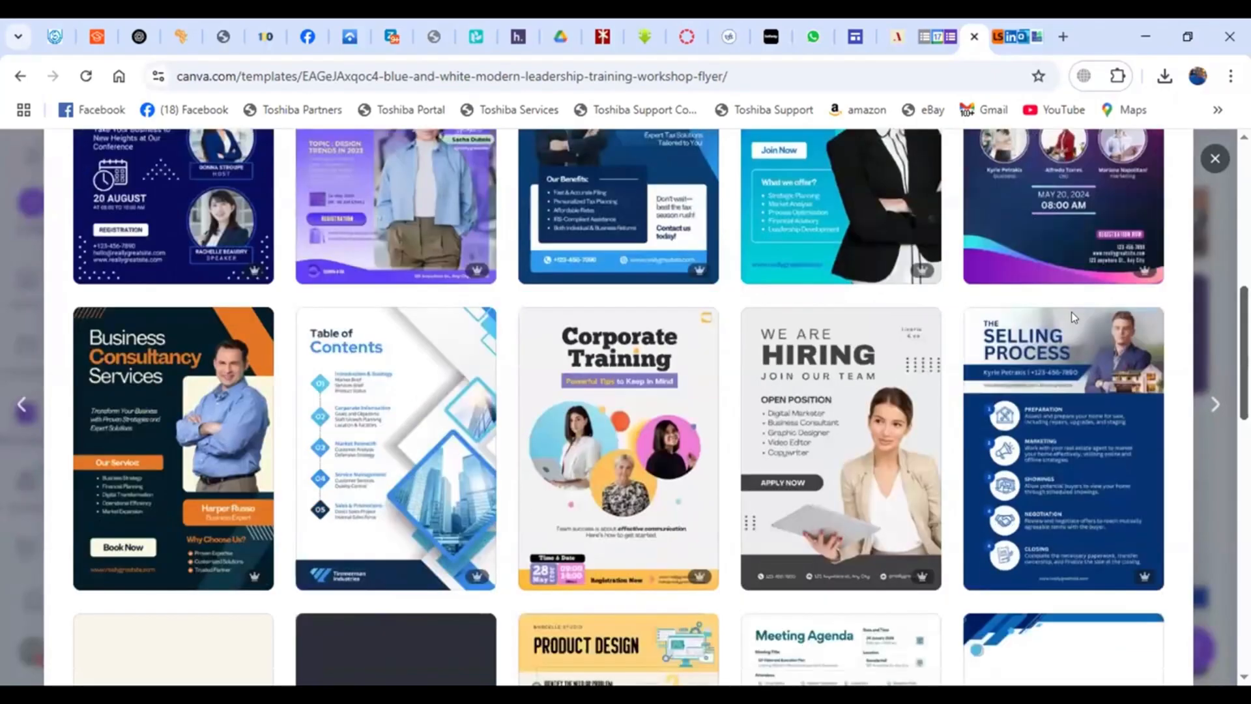
pyautogui.moveTo(1075, 318)
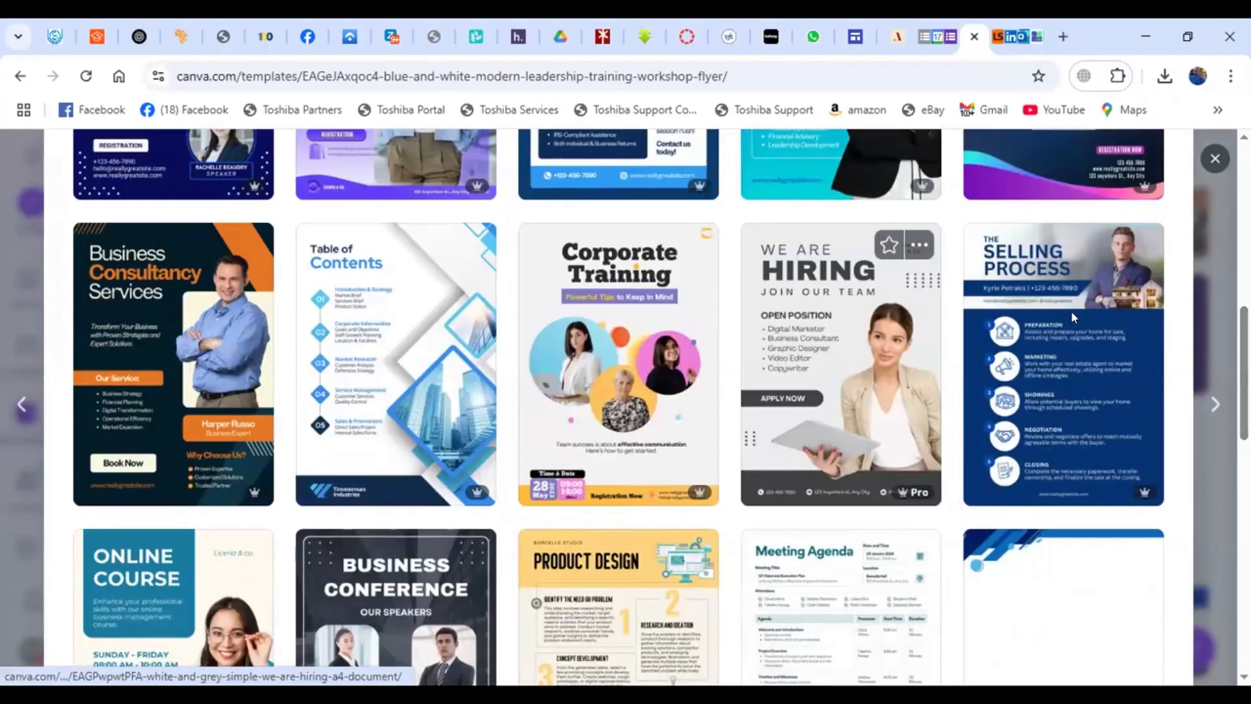
pyautogui.click(869, 261)
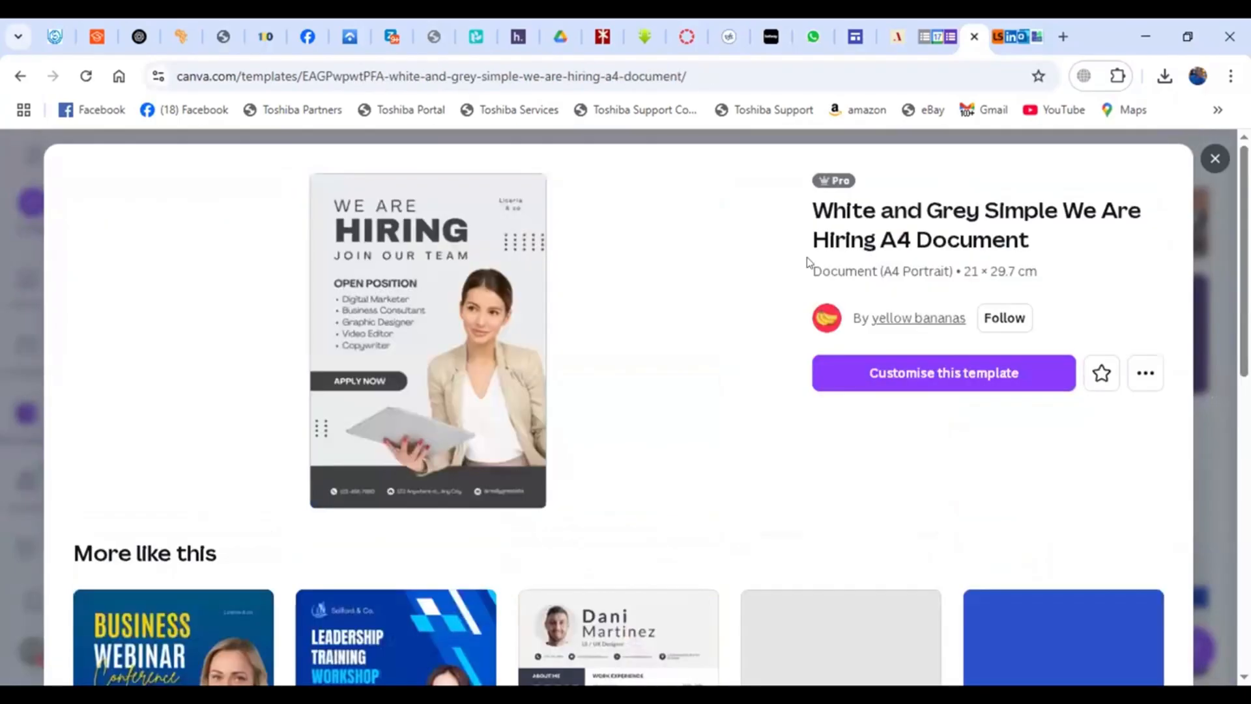
pyautogui.click(944, 373)
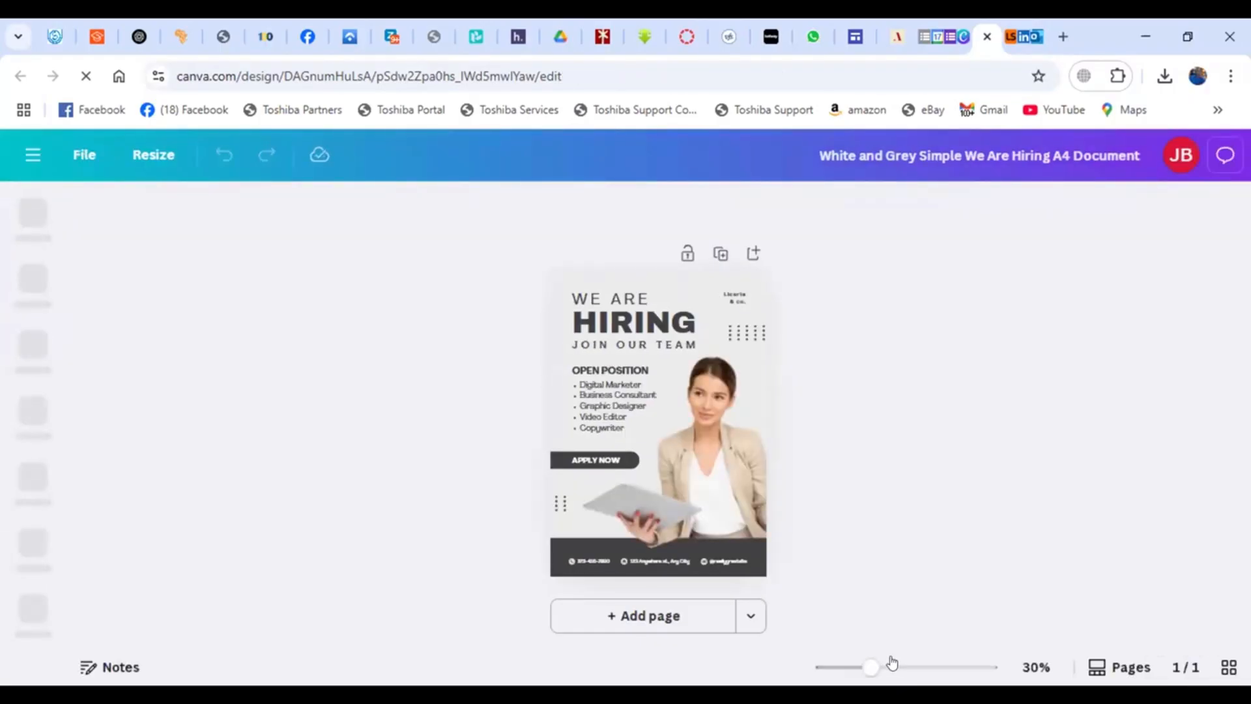
# - Move the woman's photo partly off the flyer's right edge
pyautogui.moveTo(891, 663); pyautogui.dragTo(825, 665)
pyautogui.click(819, 662)
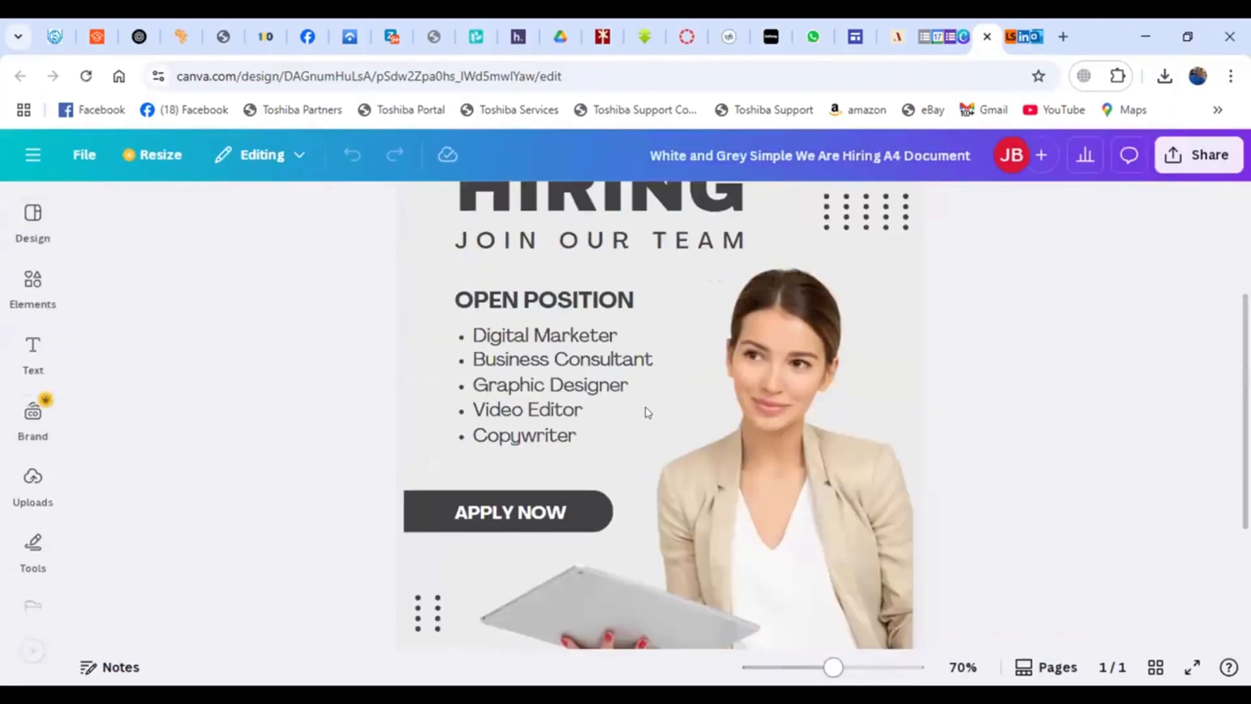
pyautogui.click(575, 380)
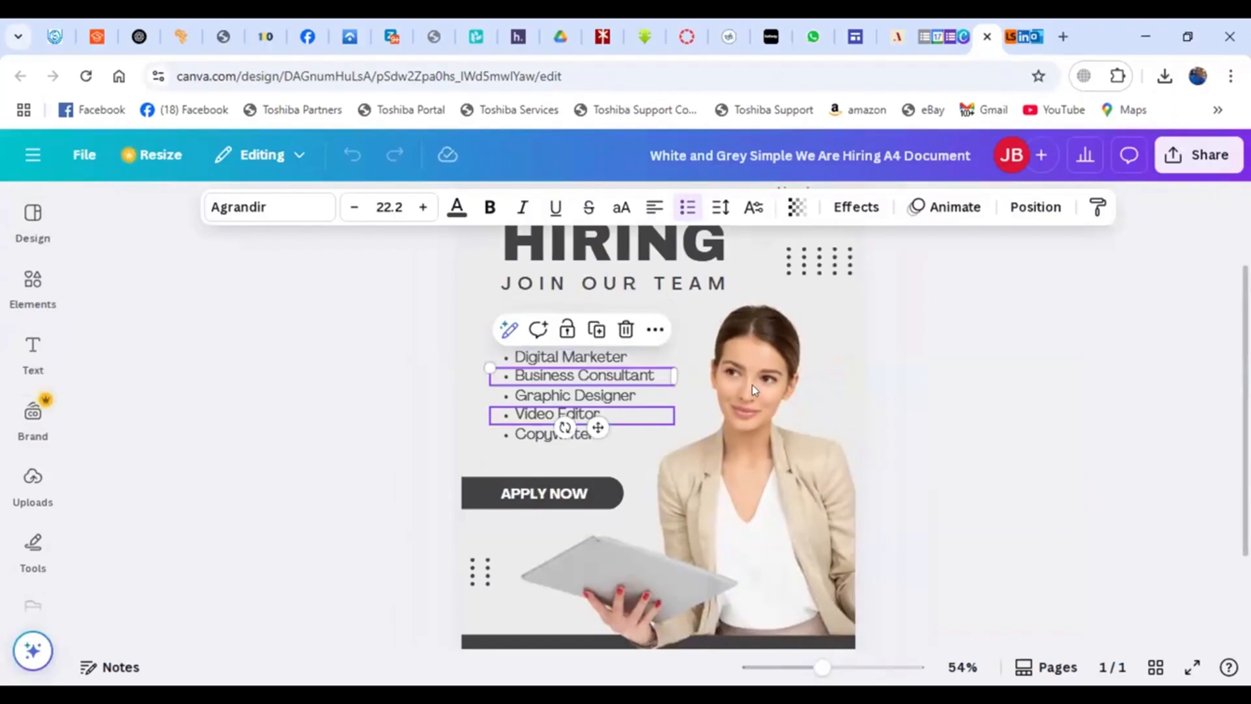
pyautogui.click(782, 381)
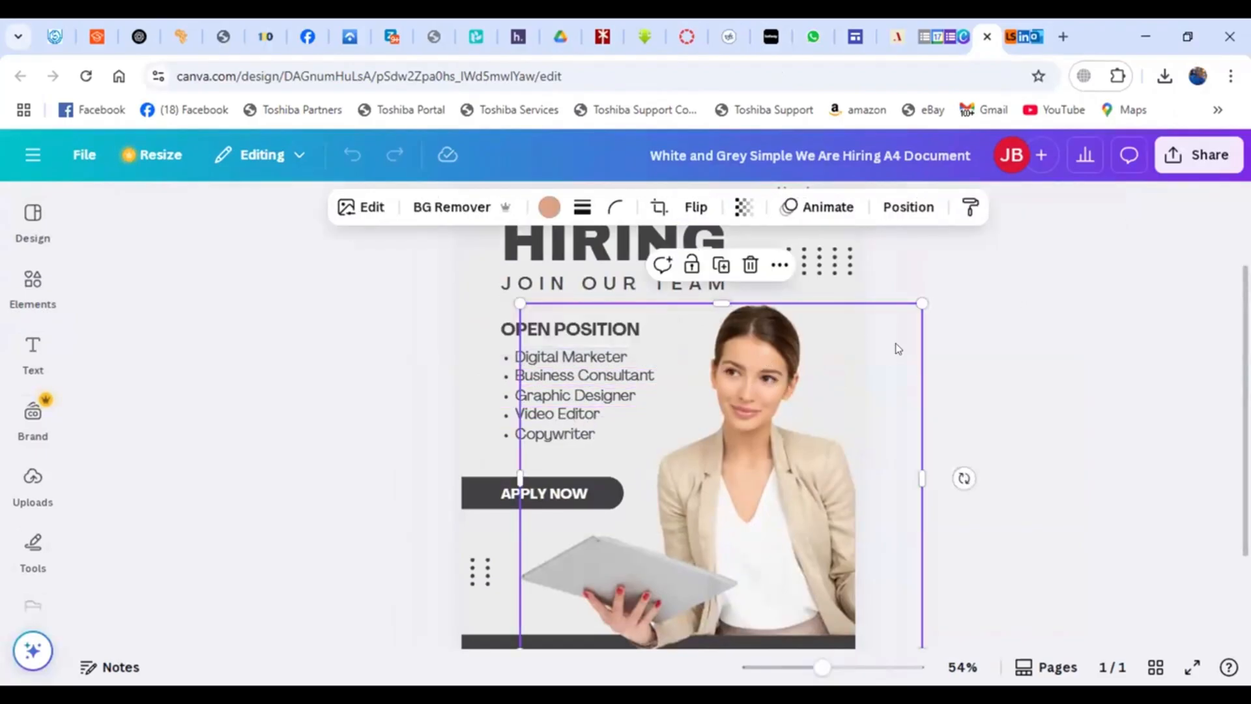
pyautogui.press('Escape')
pyautogui.click(807, 421)
pyautogui.click(30, 482)
pyautogui.moveTo(735, 369); pyautogui.dragTo(1012, 320)
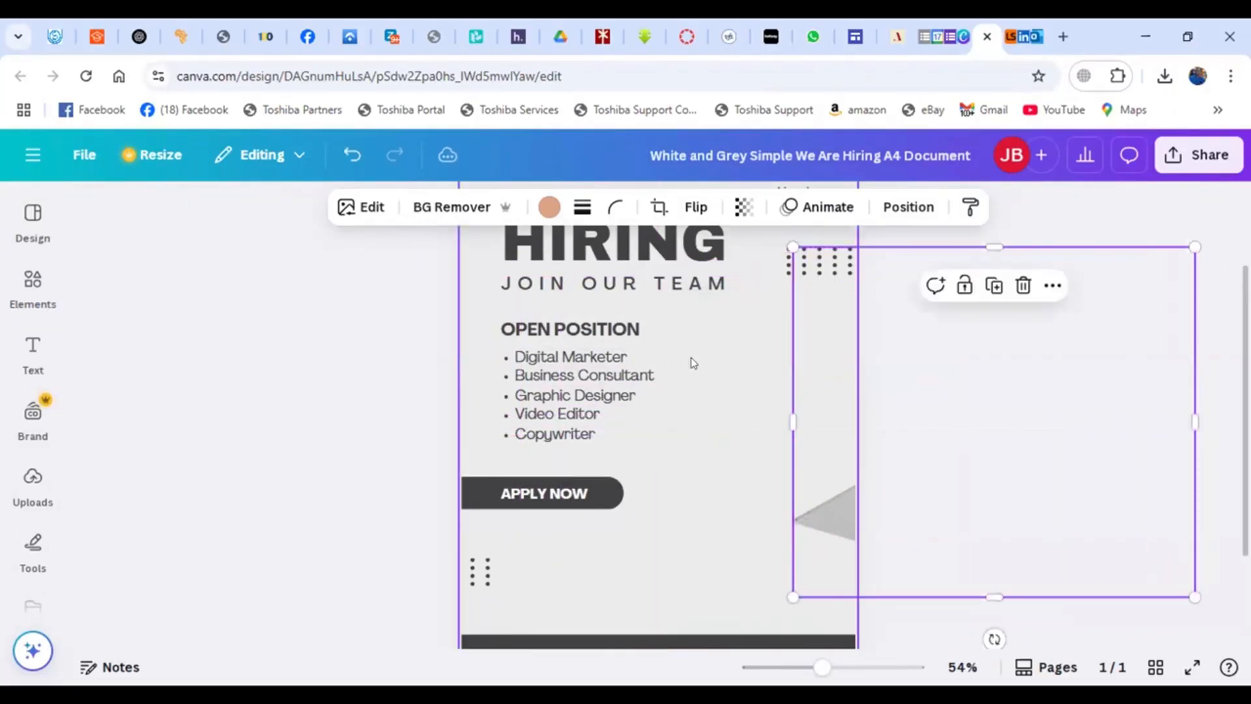
# - Place an uploaded portrait photo onto the flyer, then undo it
pyautogui.click(29, 501)
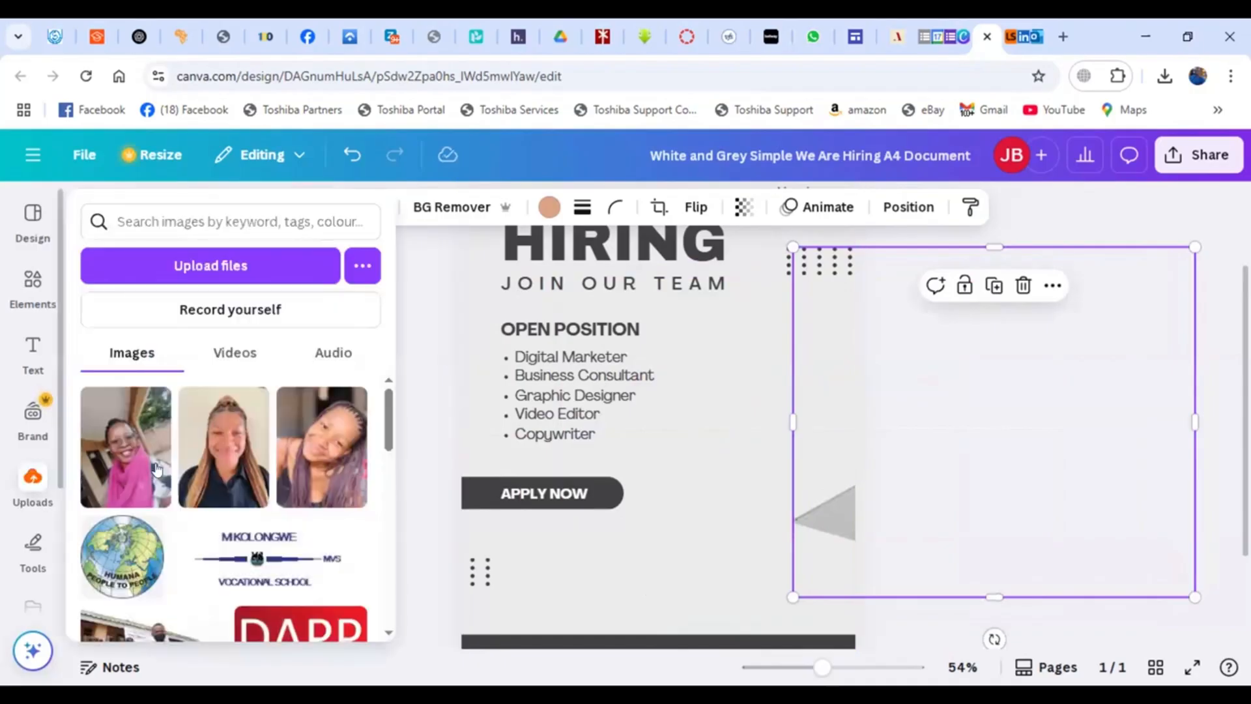
pyautogui.click(215, 464)
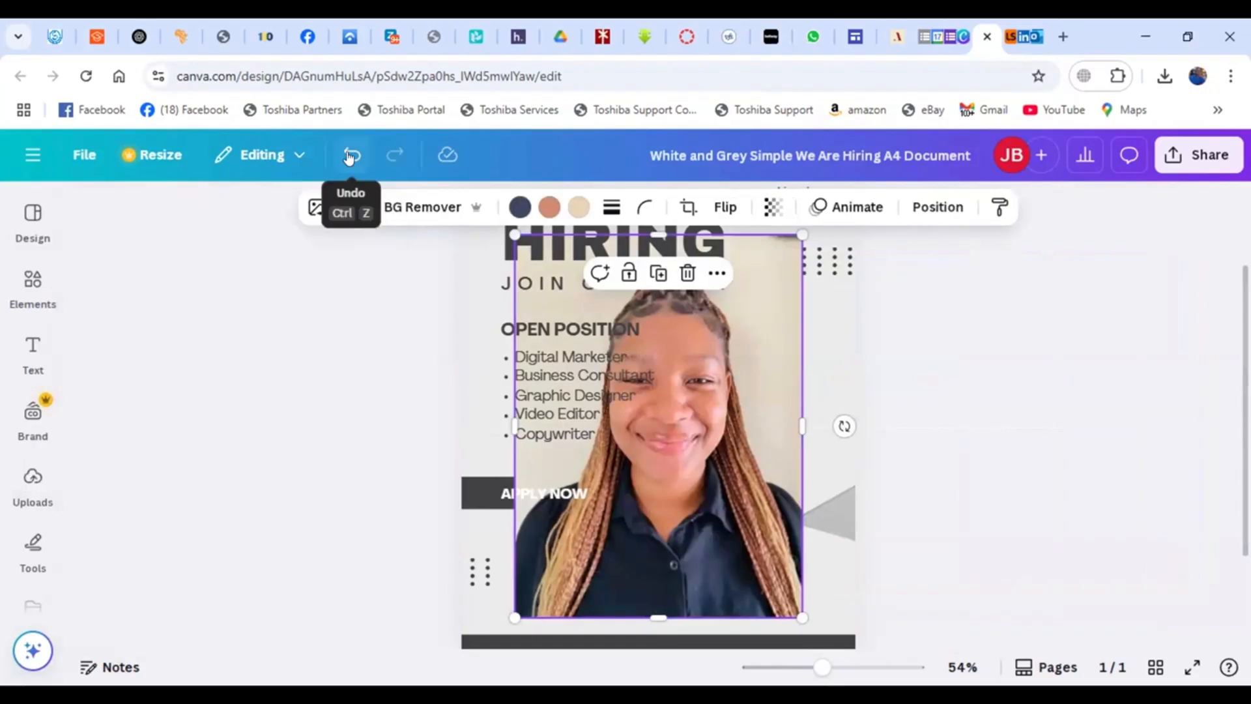
pyautogui.click(350, 156)
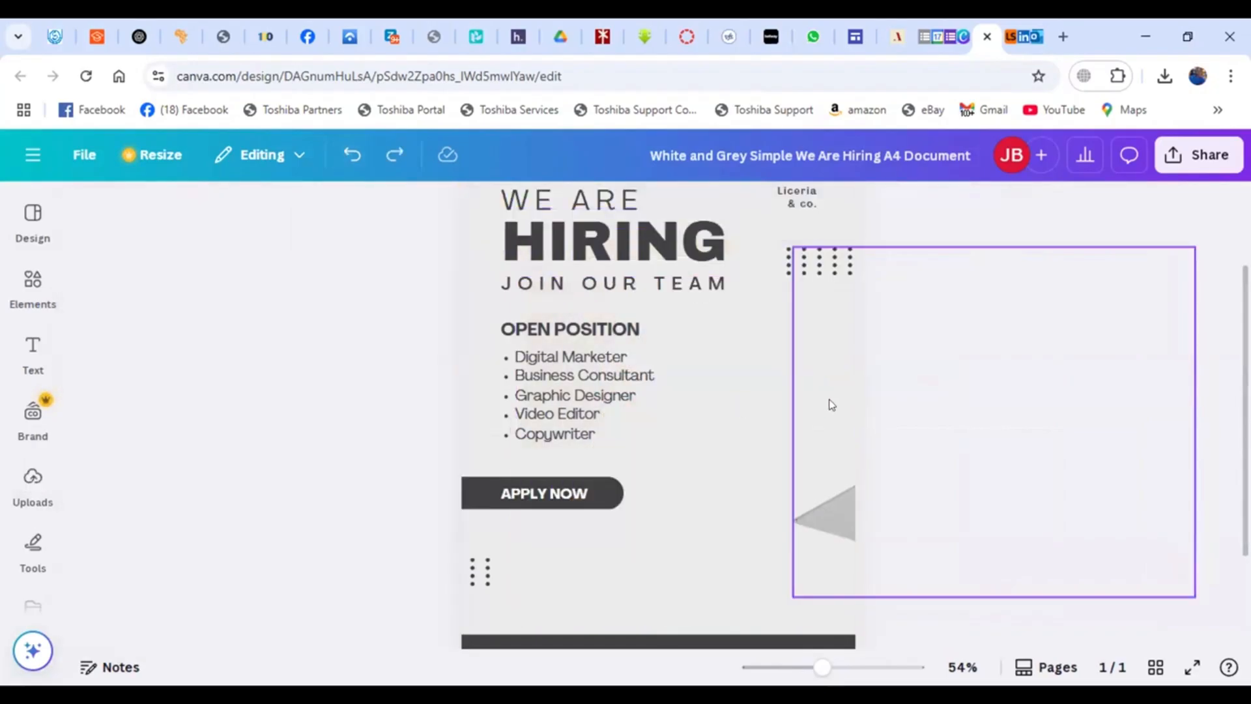
# - Move the woman's photo back onto the flyer beside the open position list
pyautogui.moveTo(832, 405); pyautogui.dragTo(586, 428)
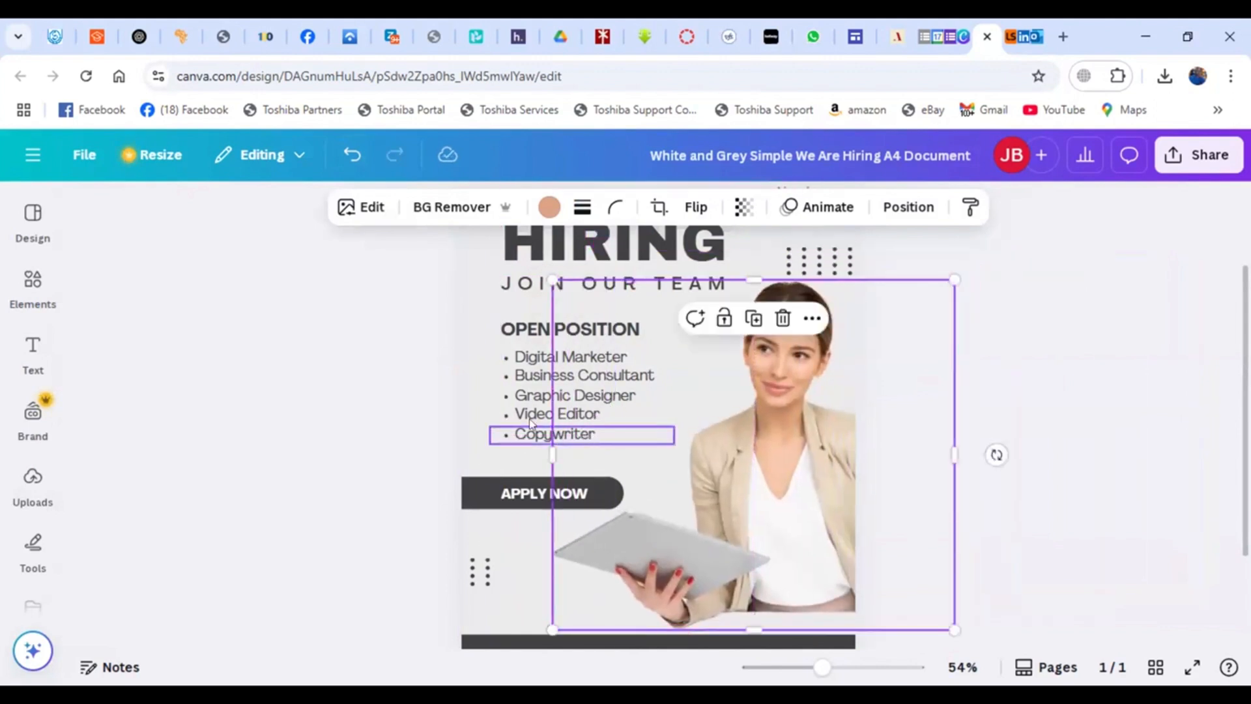
pyautogui.click(1035, 347)
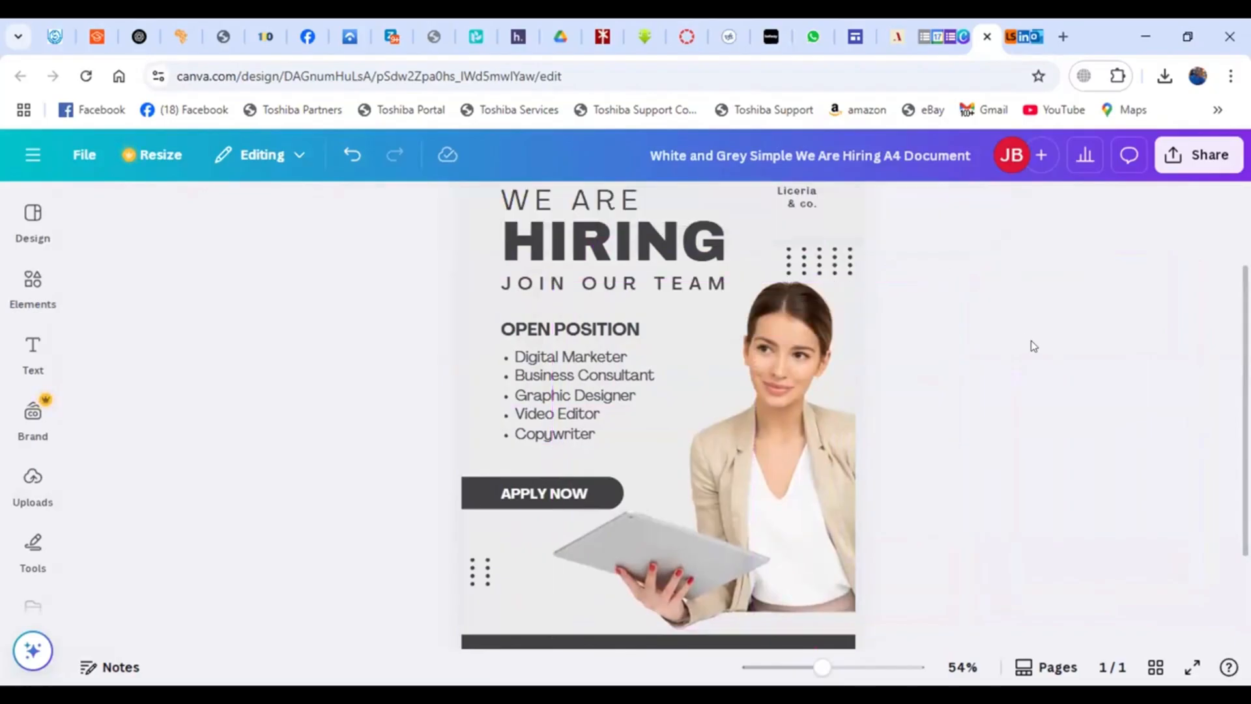
# - Replace the woman's stock photo with the uploaded photo of a man wearing glasses
pyautogui.click(767, 424)
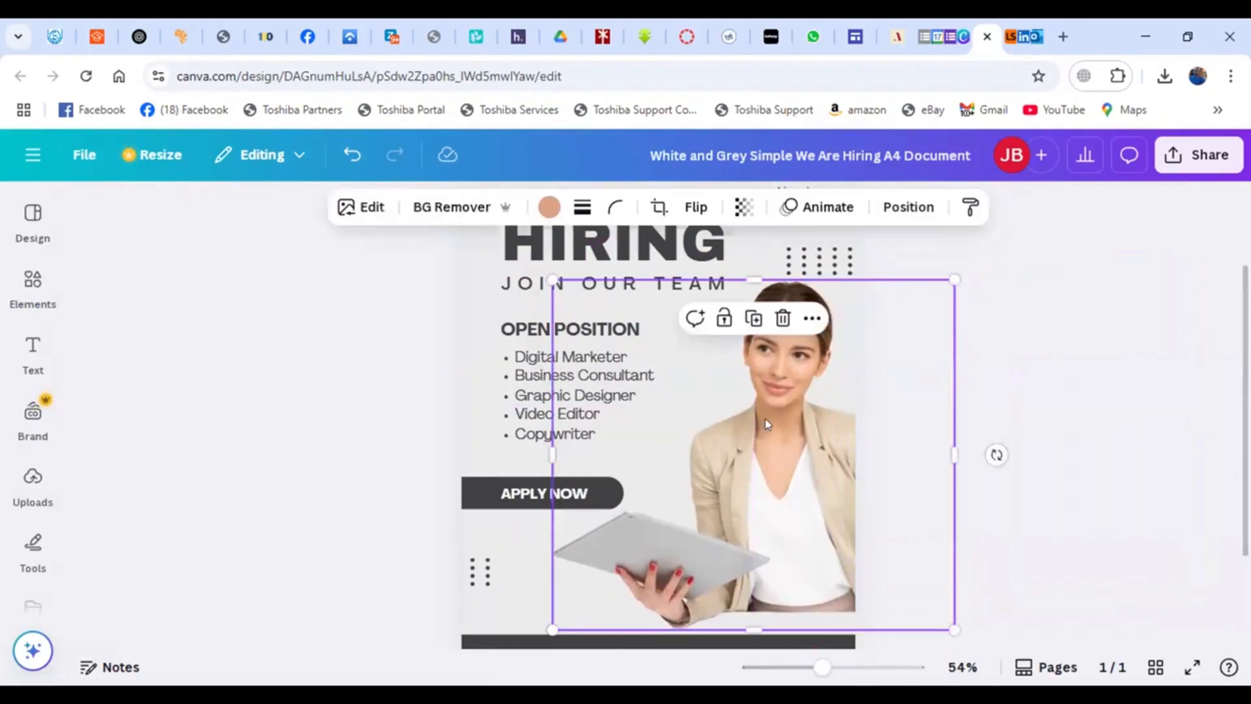
pyautogui.click(33, 482)
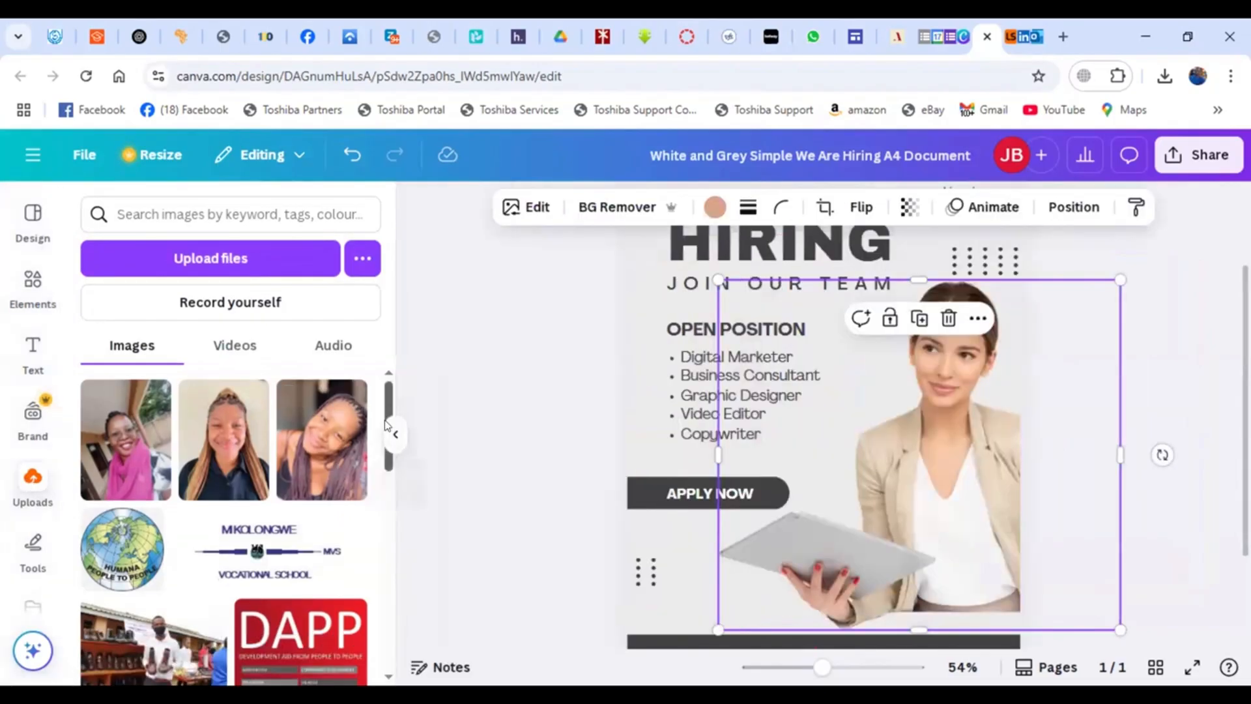
pyautogui.moveTo(386, 425); pyautogui.dragTo(386, 584)
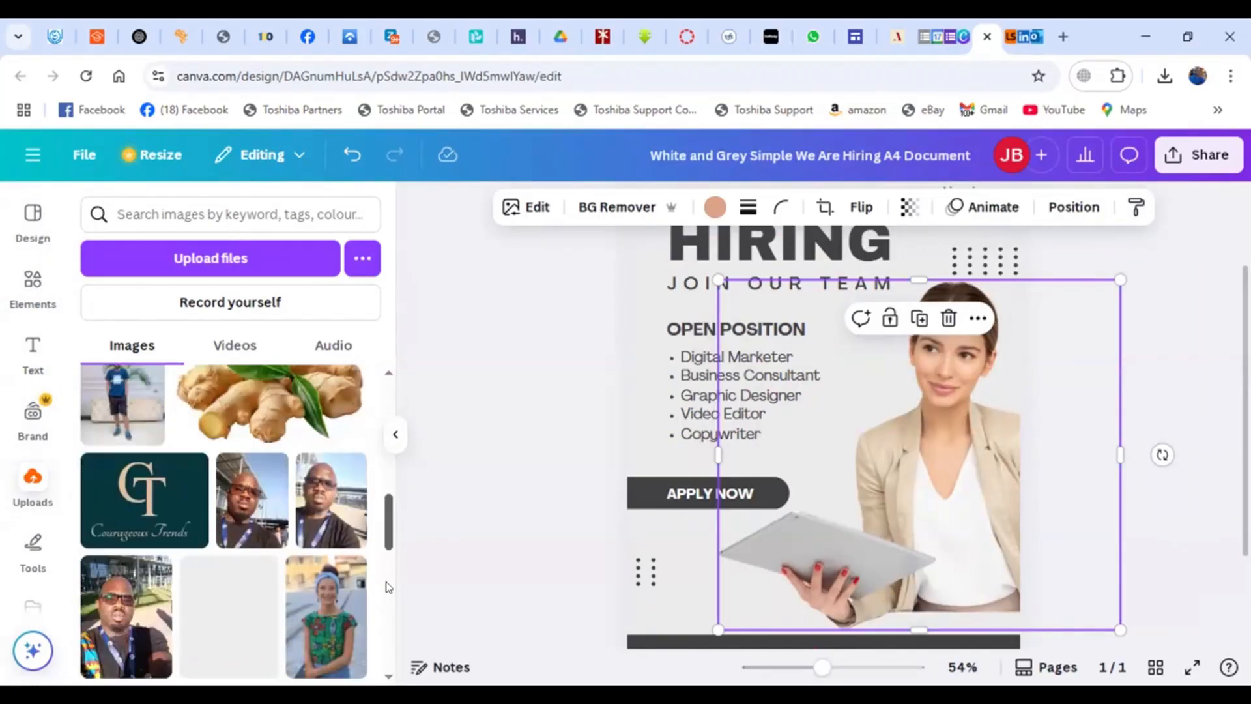
pyautogui.scroll(-1, 386, 587)
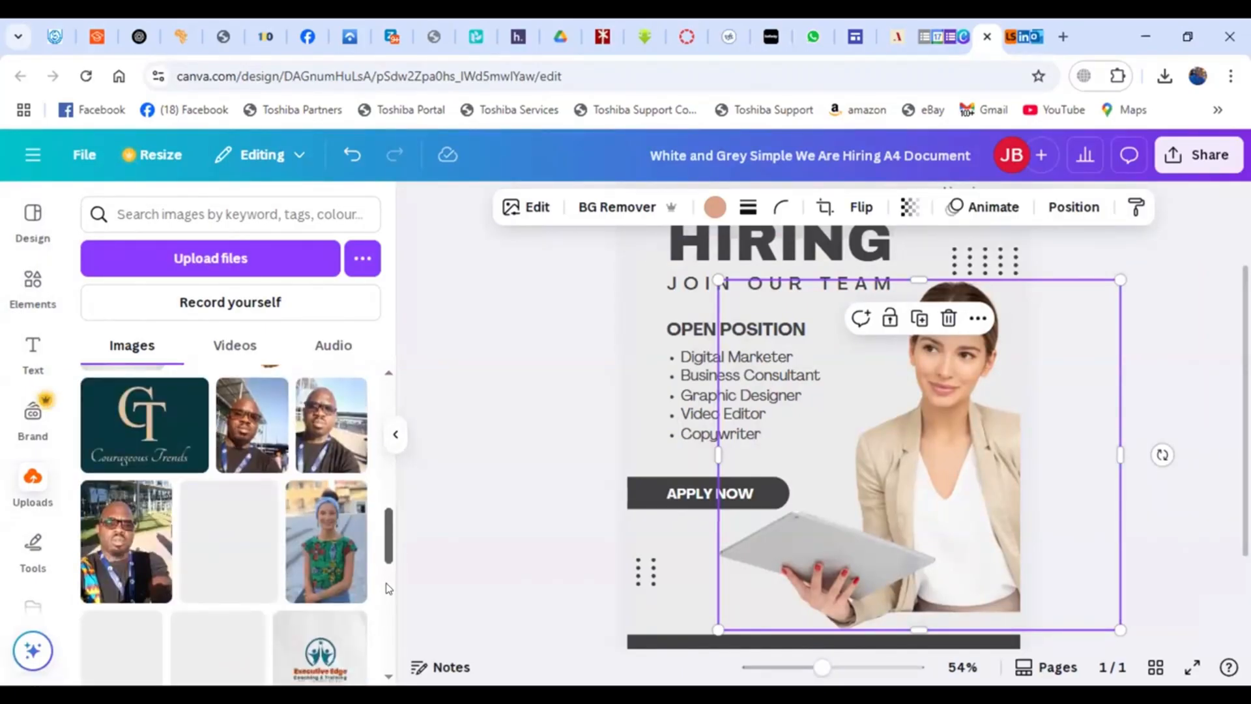
pyautogui.scroll(1, 388, 586)
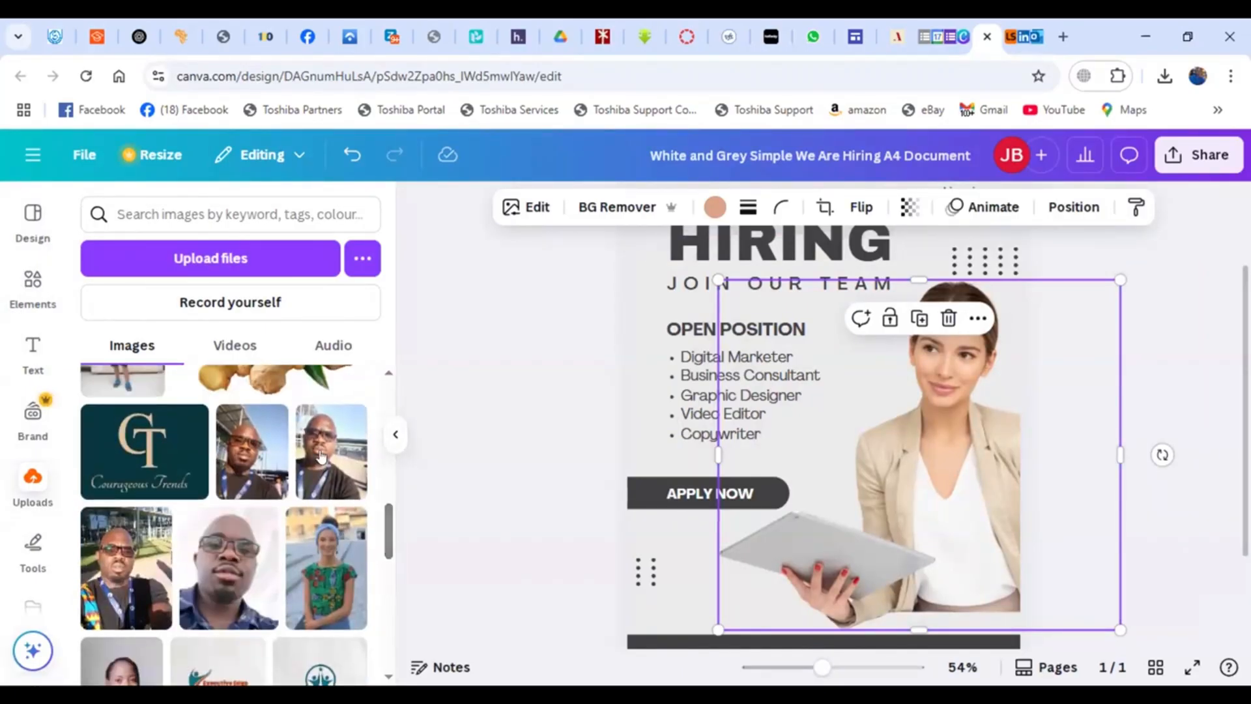
pyautogui.moveTo(347, 464)
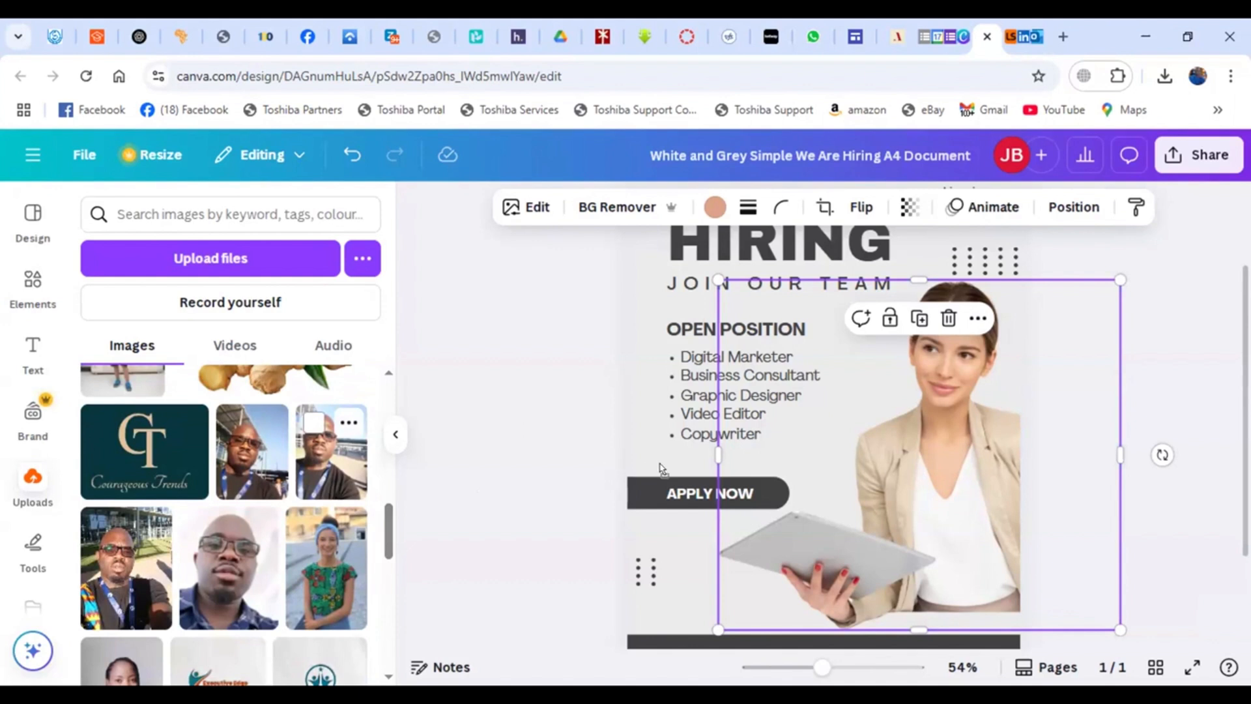
pyautogui.moveTo(764, 466); pyautogui.dragTo(766, 467)
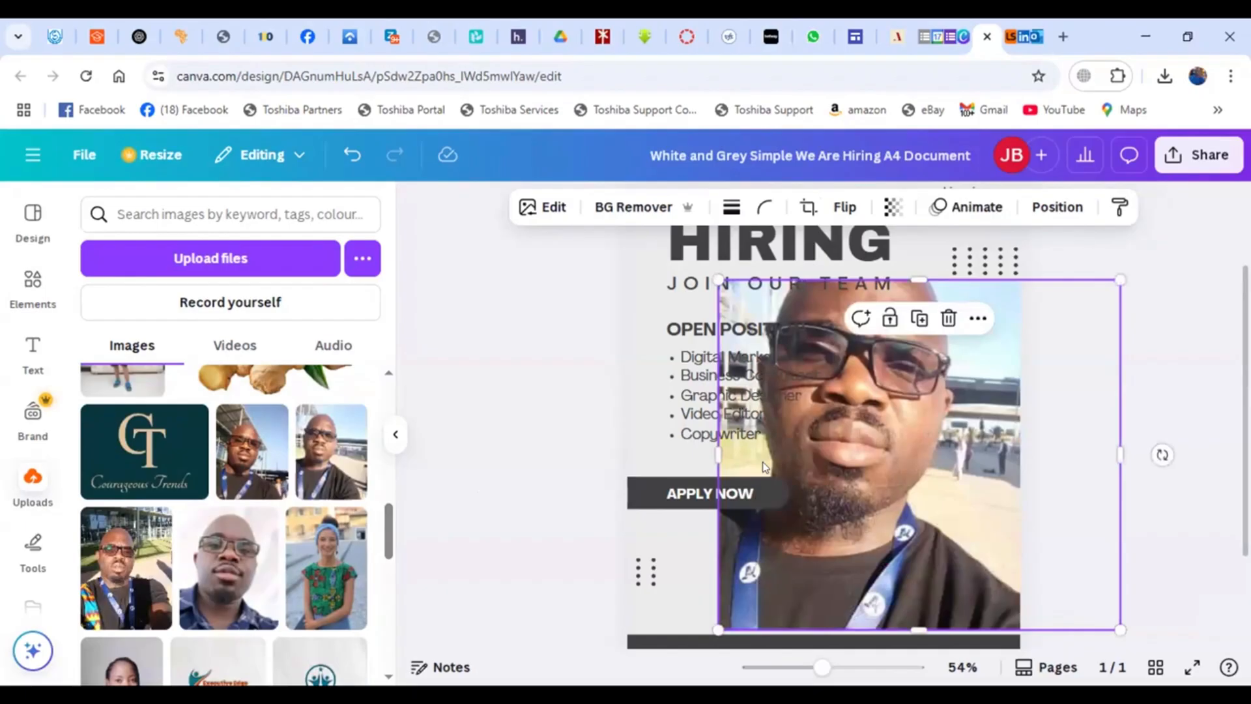
pyautogui.click(1167, 326)
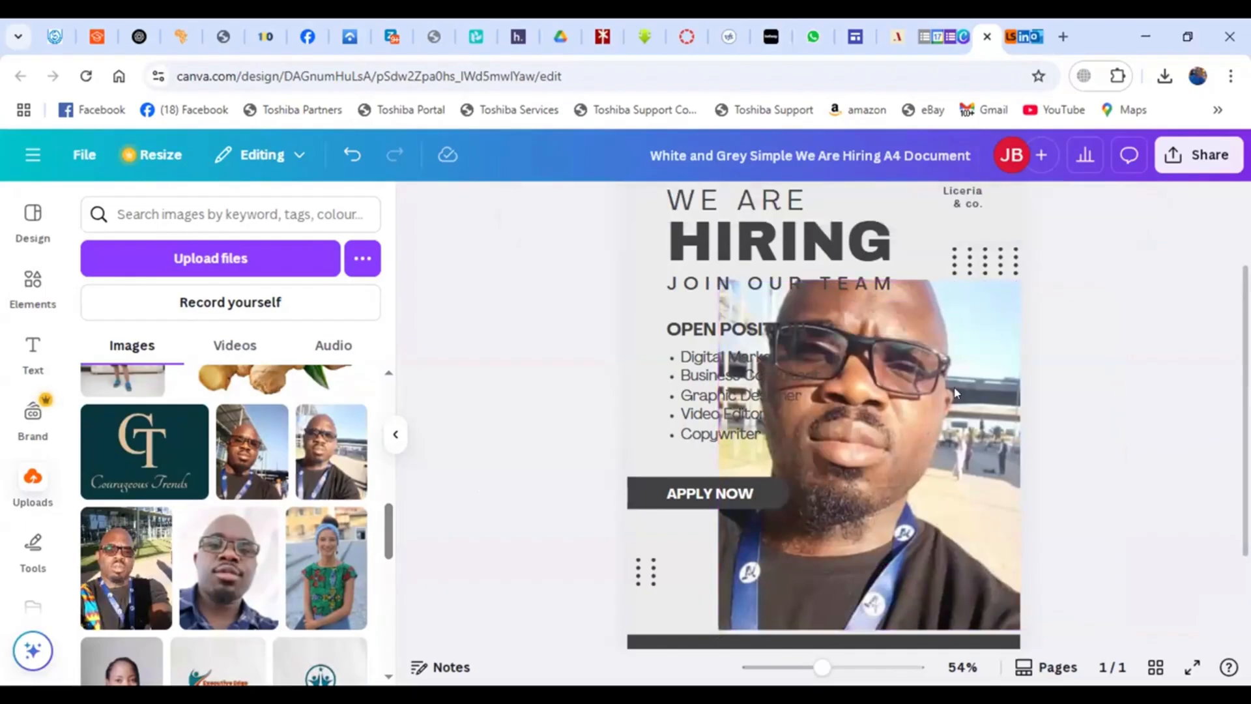
# - Shrink the man's photo from its top corner and shift it up and to the right
pyautogui.click(913, 412)
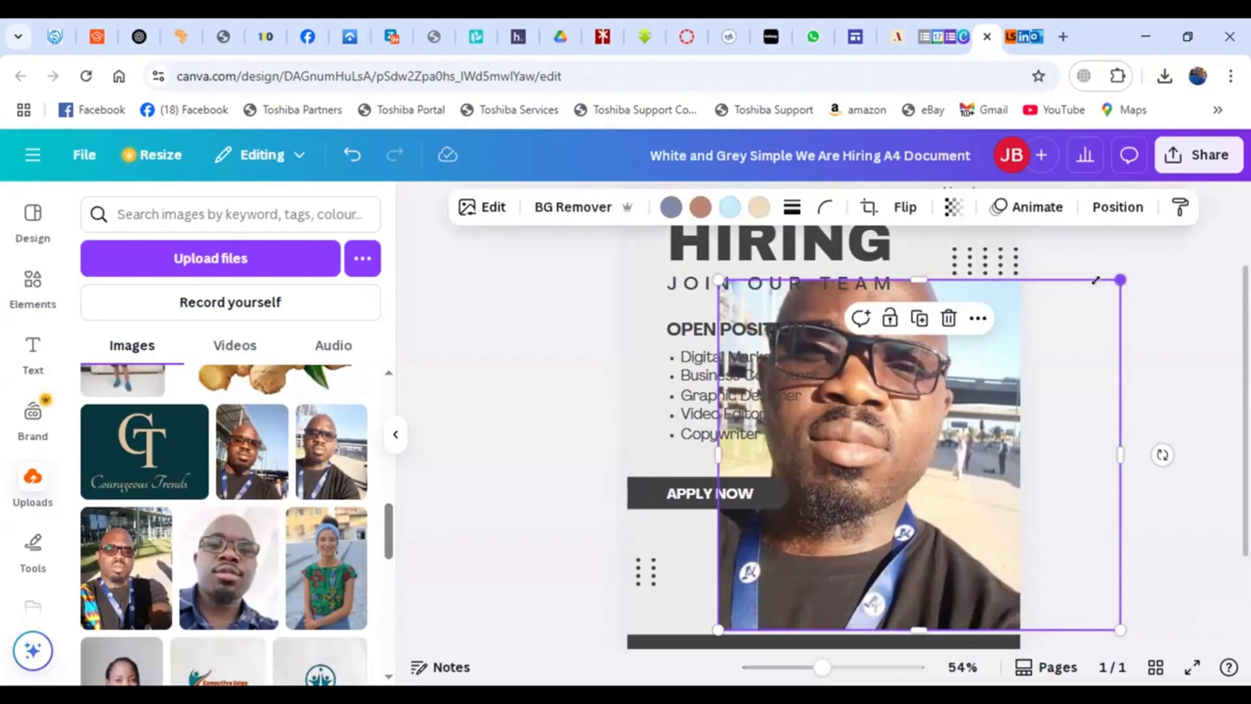
pyautogui.moveTo(1118, 277); pyautogui.dragTo(1071, 322)
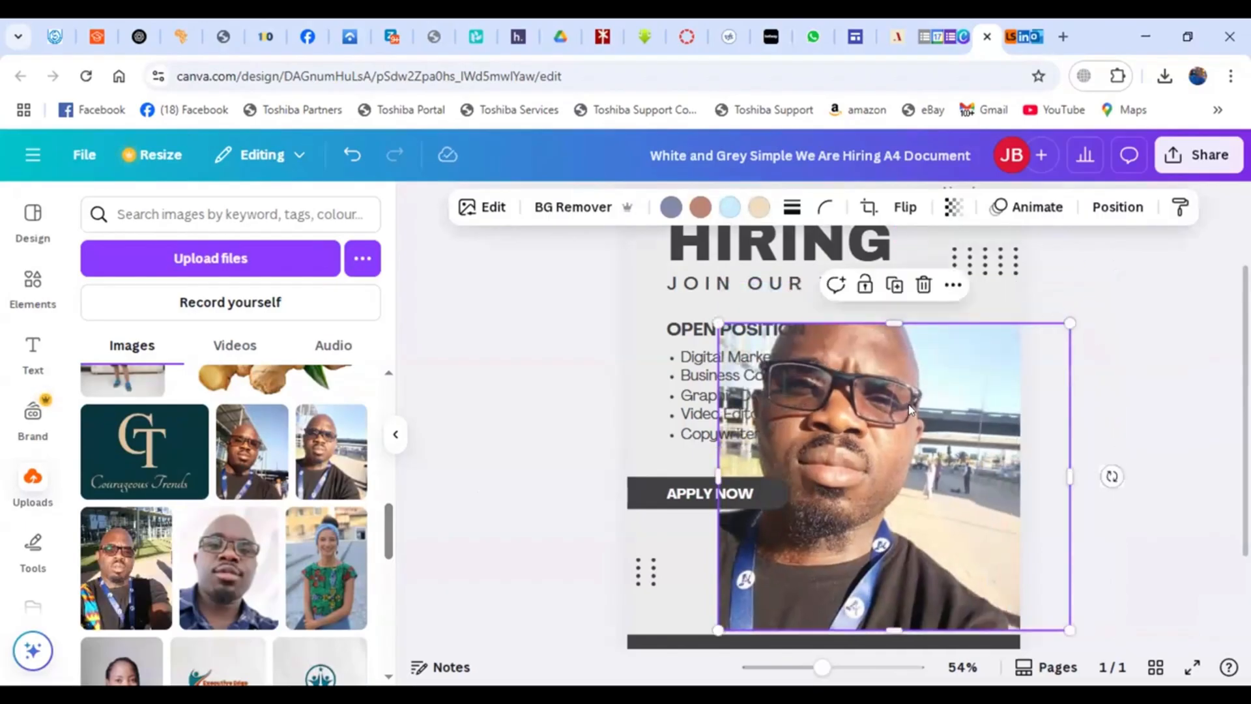
pyautogui.moveTo(909, 410); pyautogui.dragTo(933, 386)
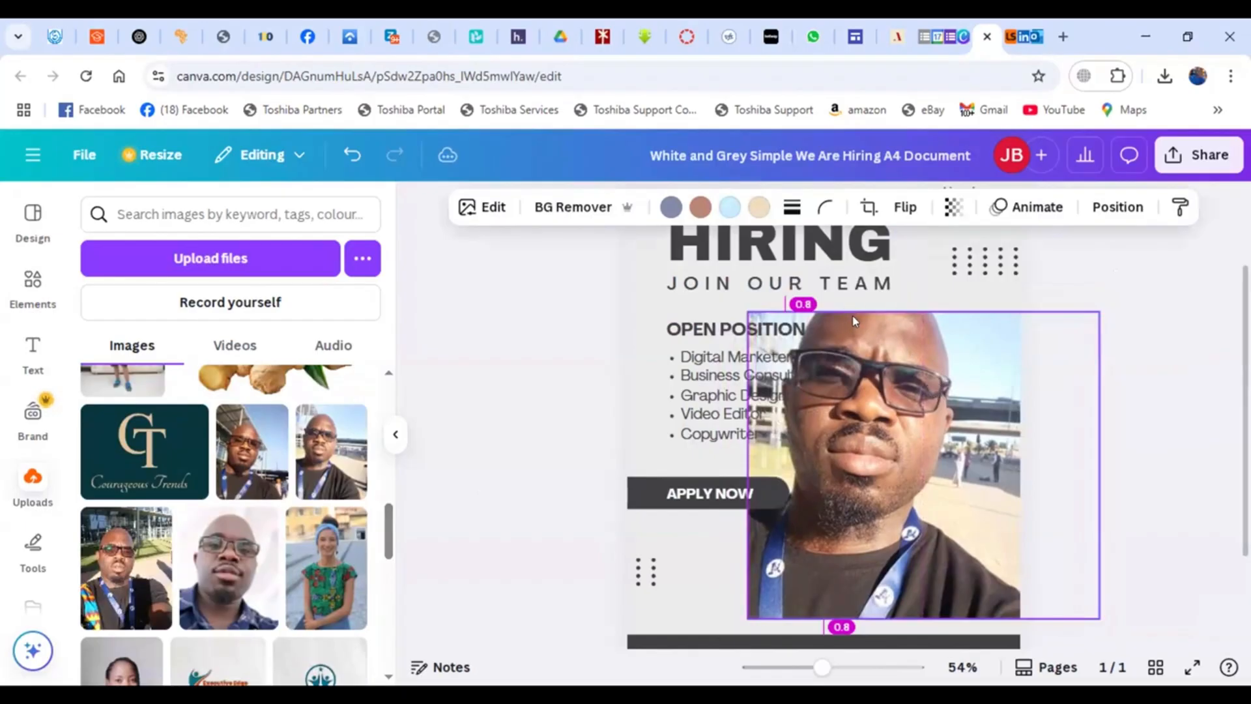
# - Crop the man's photo, shifting the image down inside its frame
pyautogui.click(873, 350)
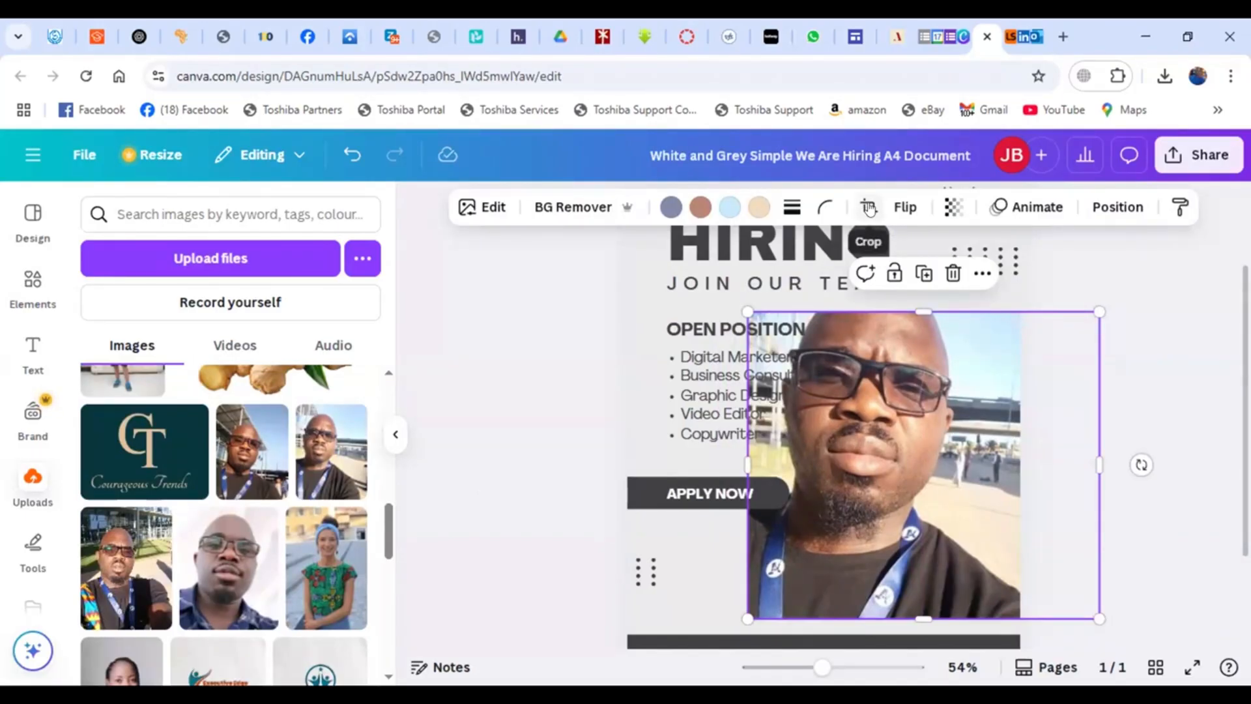
pyautogui.click(870, 209)
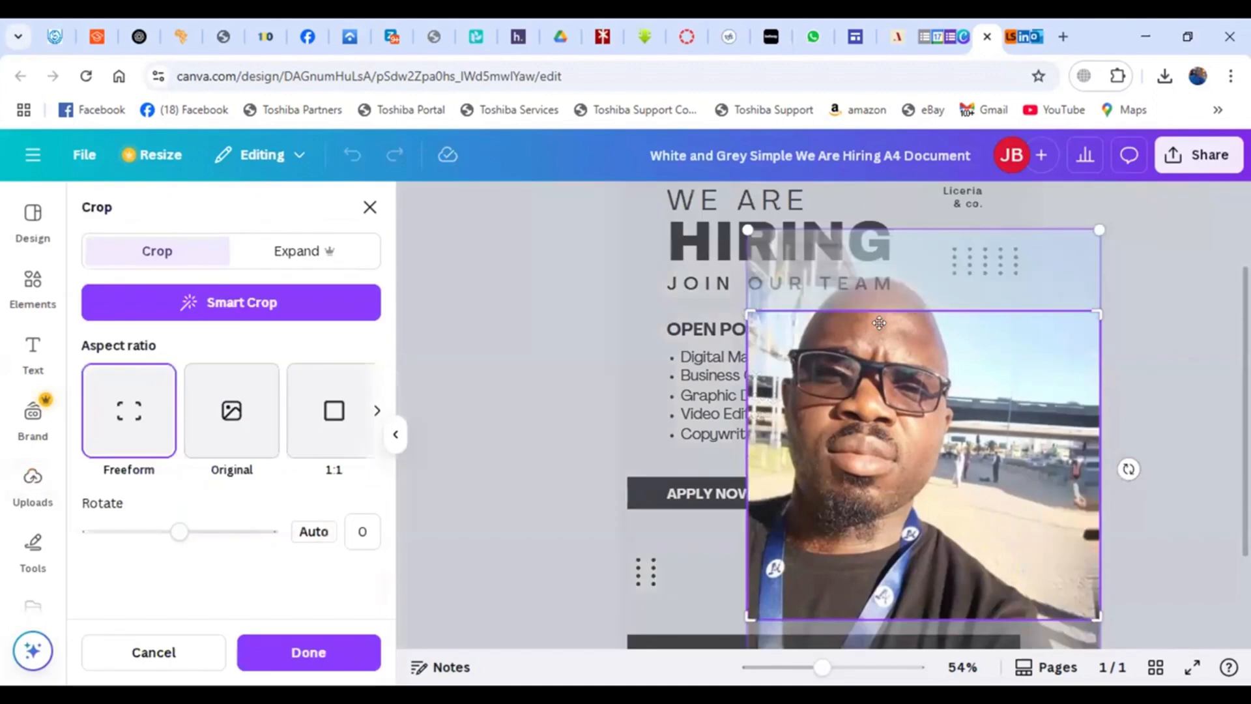
pyautogui.moveTo(880, 333); pyautogui.dragTo(912, 378)
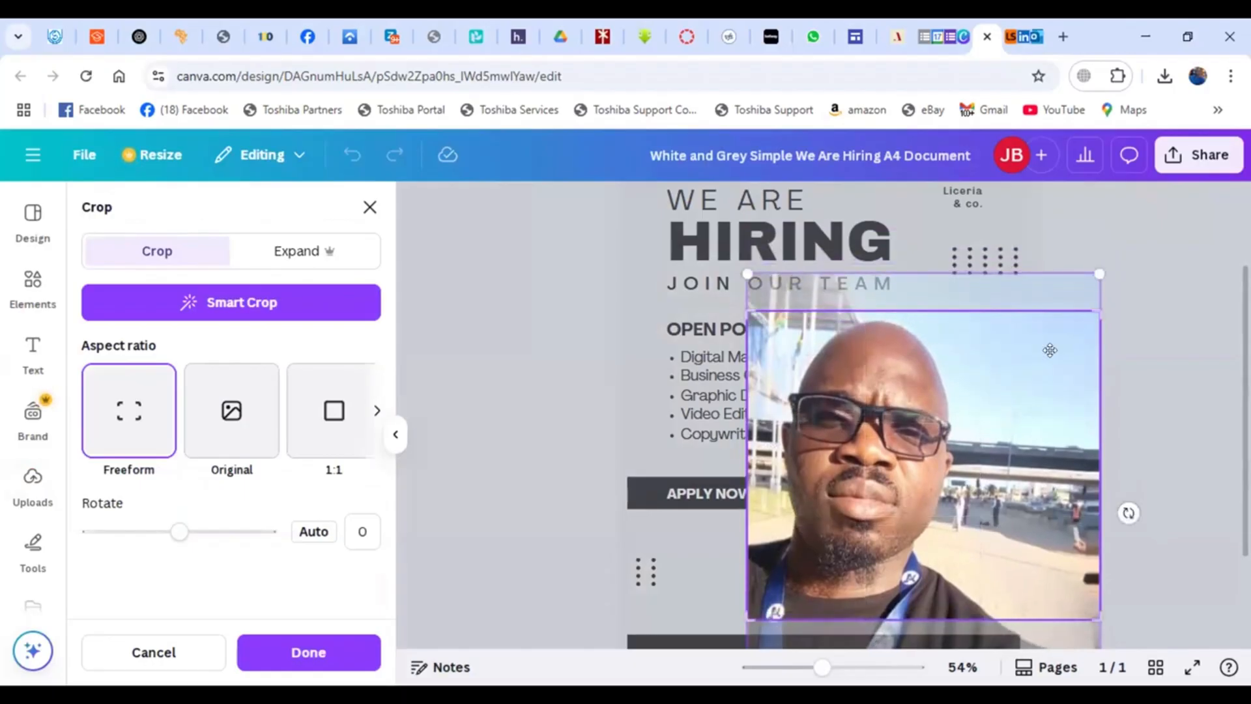
pyautogui.click(1132, 352)
pyautogui.click(1132, 352)
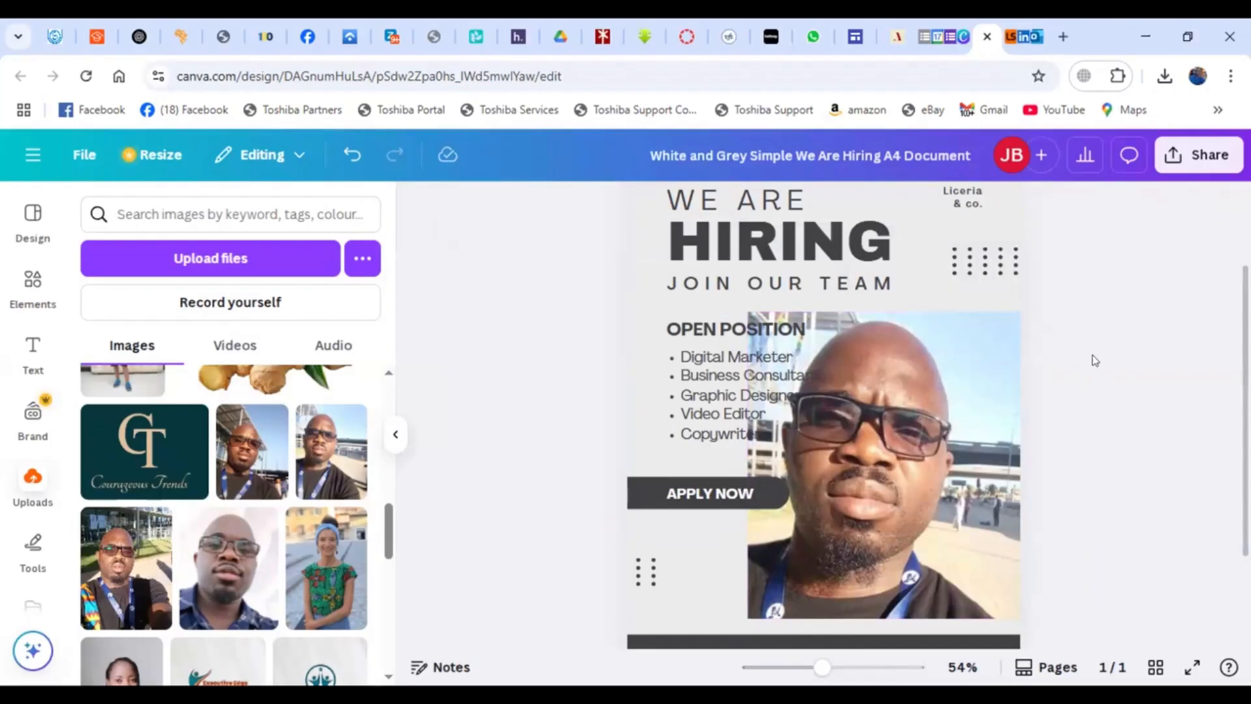
# - Remove the background from the man's photo with BG Remover
pyautogui.click(971, 413)
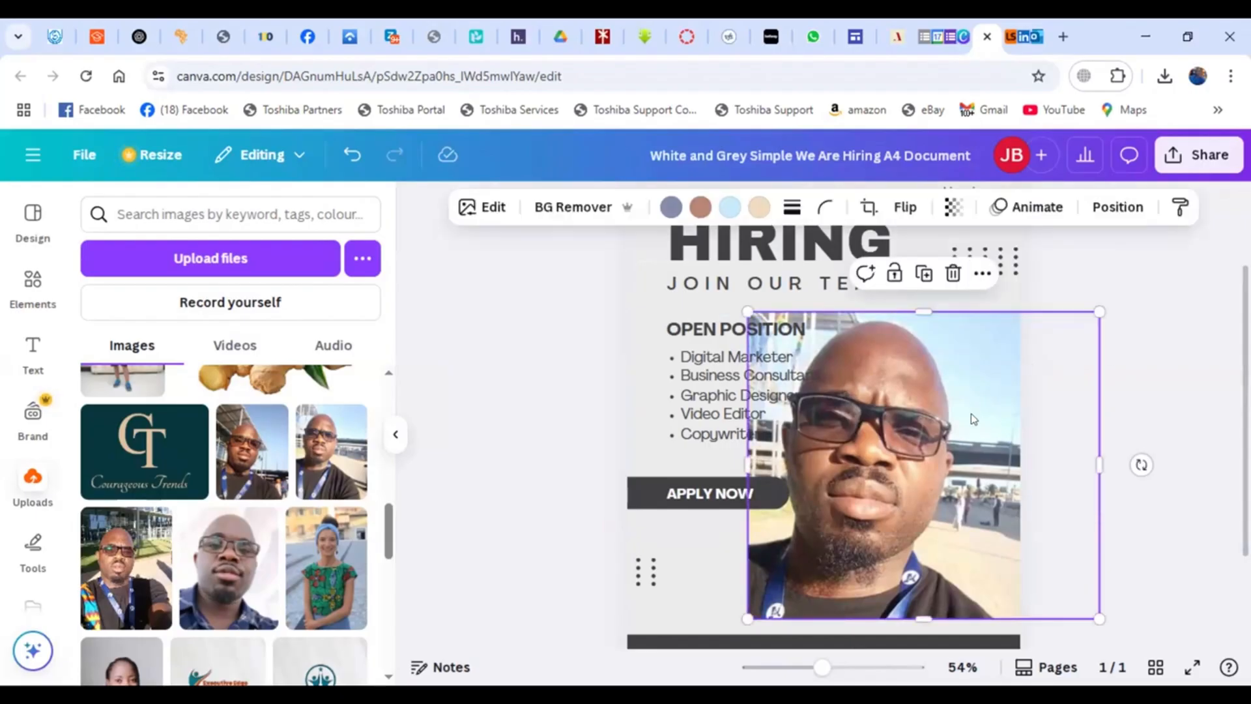
pyautogui.click(1190, 320)
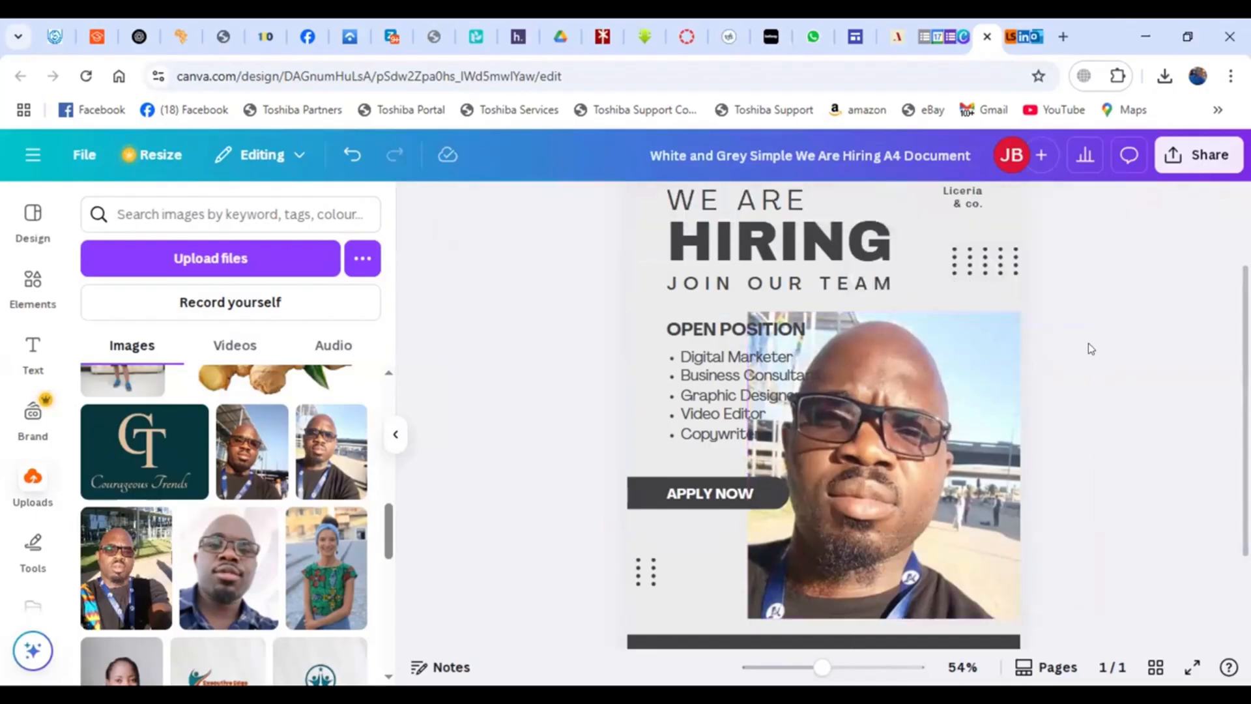
pyautogui.click(960, 392)
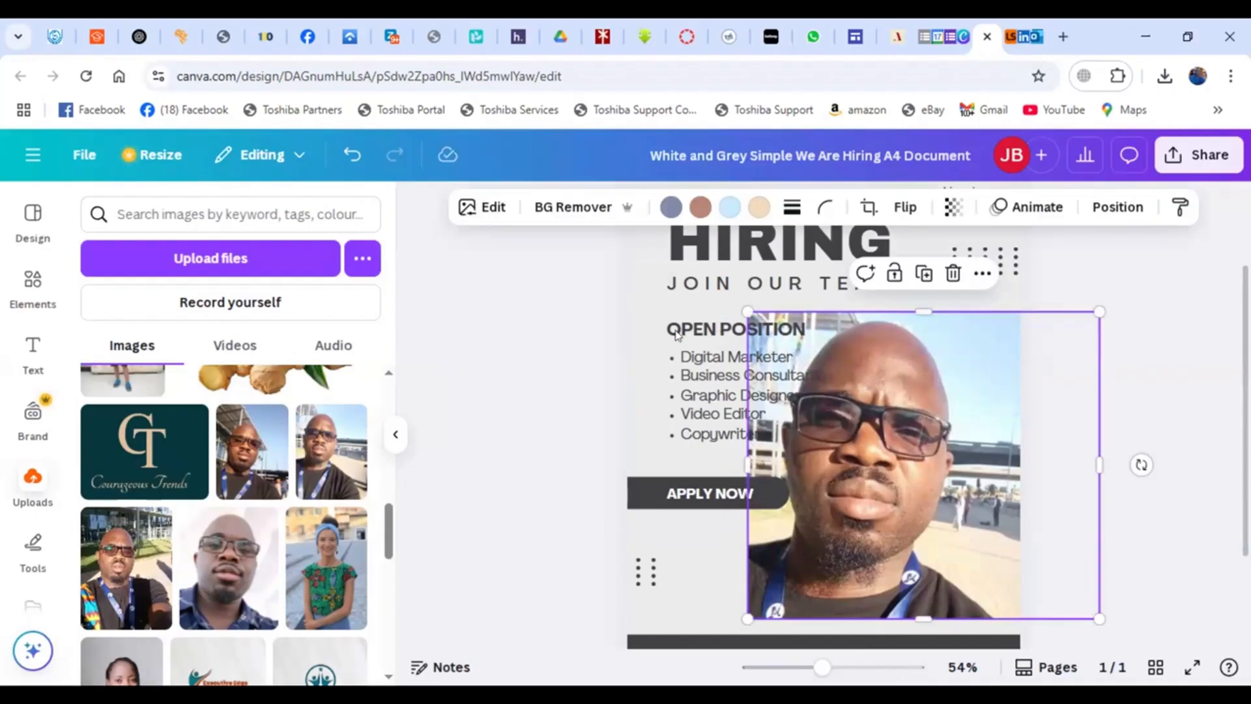
pyautogui.click(549, 207)
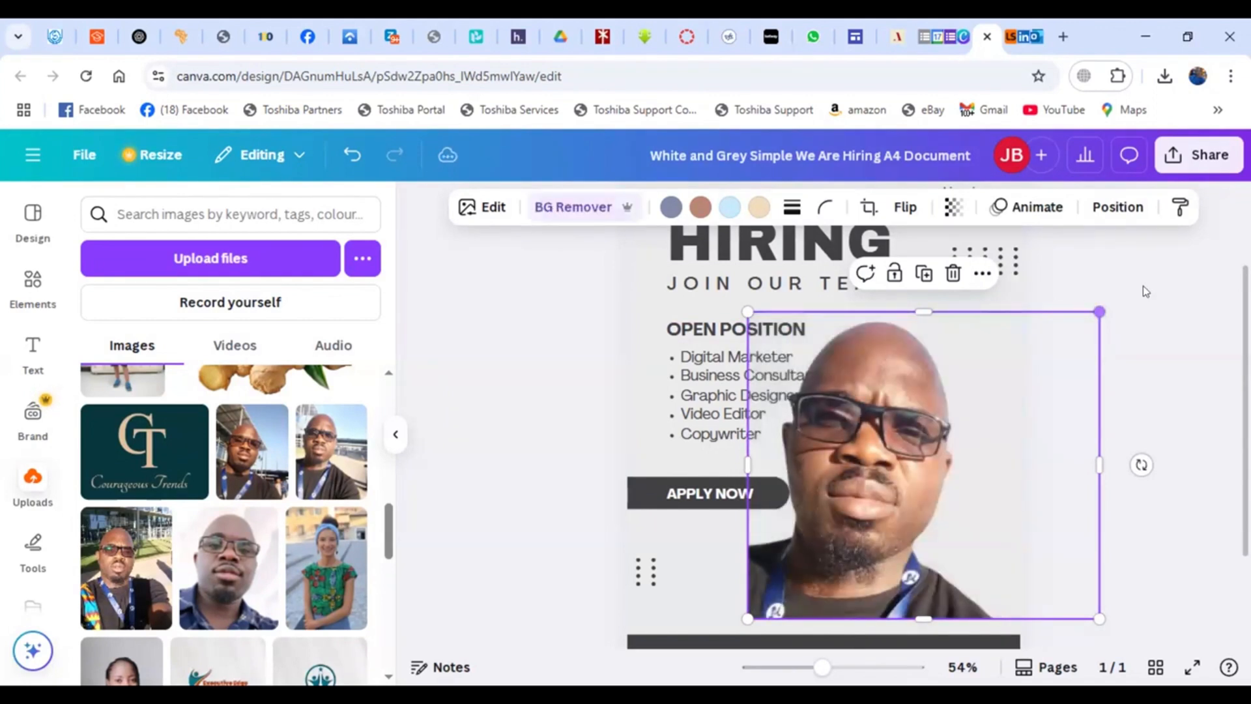
pyautogui.click(1145, 289)
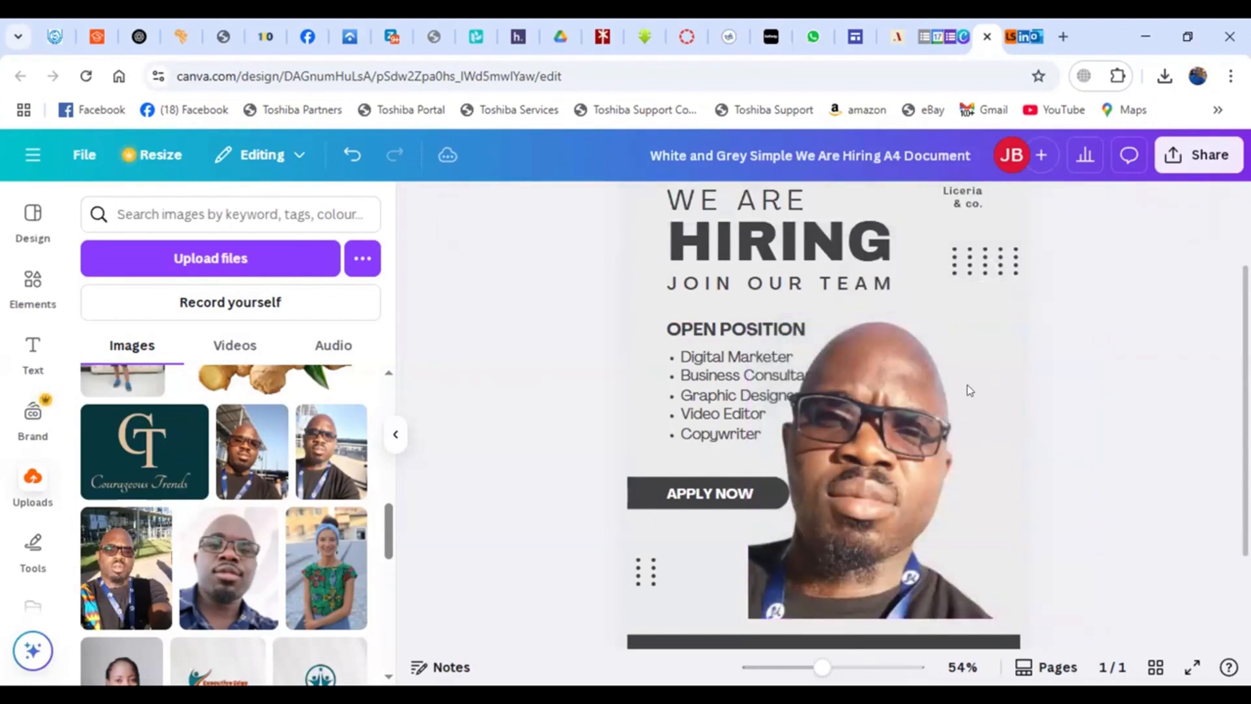
# - Shrink the cut-out photo from its top-left corner so it sits lower beside the position list
pyautogui.click(799, 334)
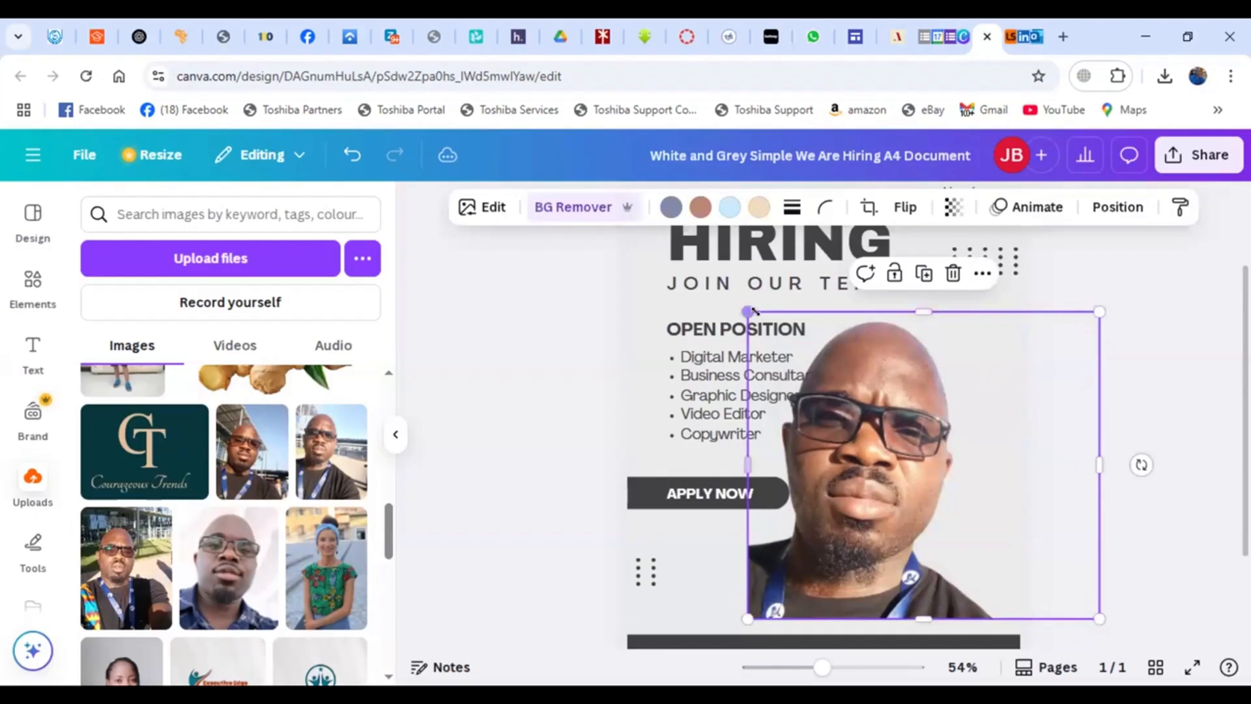
pyautogui.moveTo(749, 312); pyautogui.dragTo(800, 336)
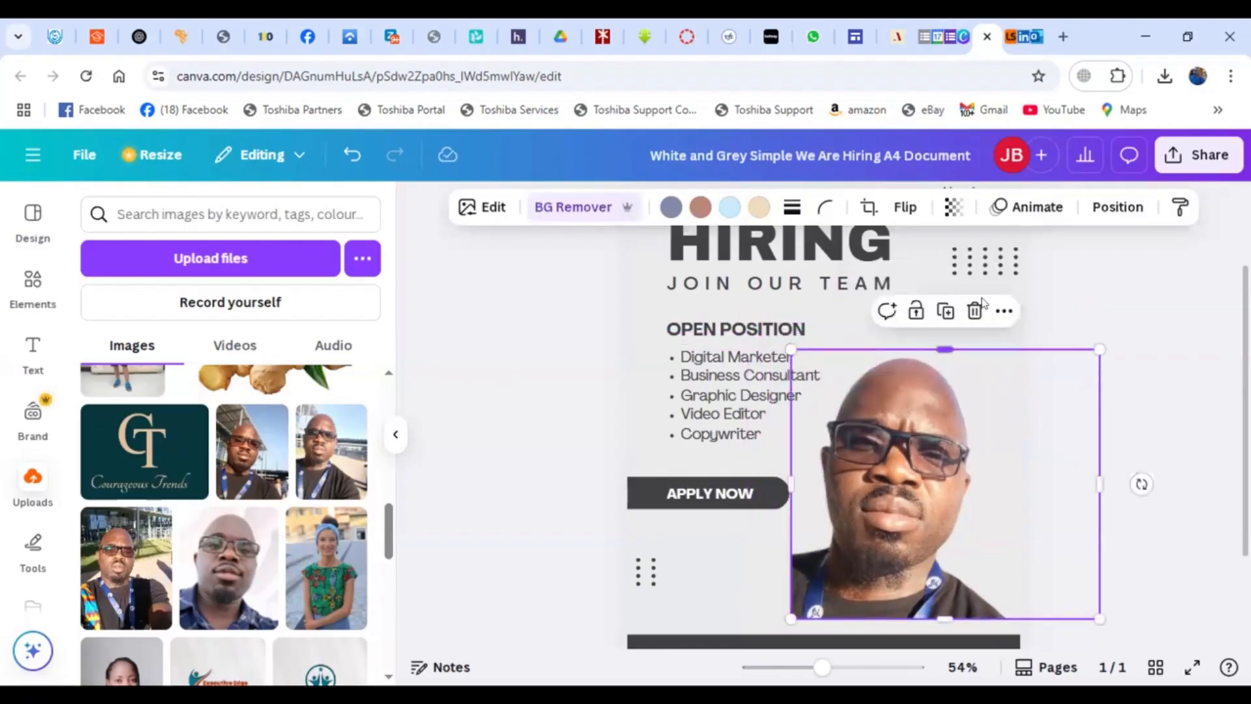
pyautogui.click(1106, 279)
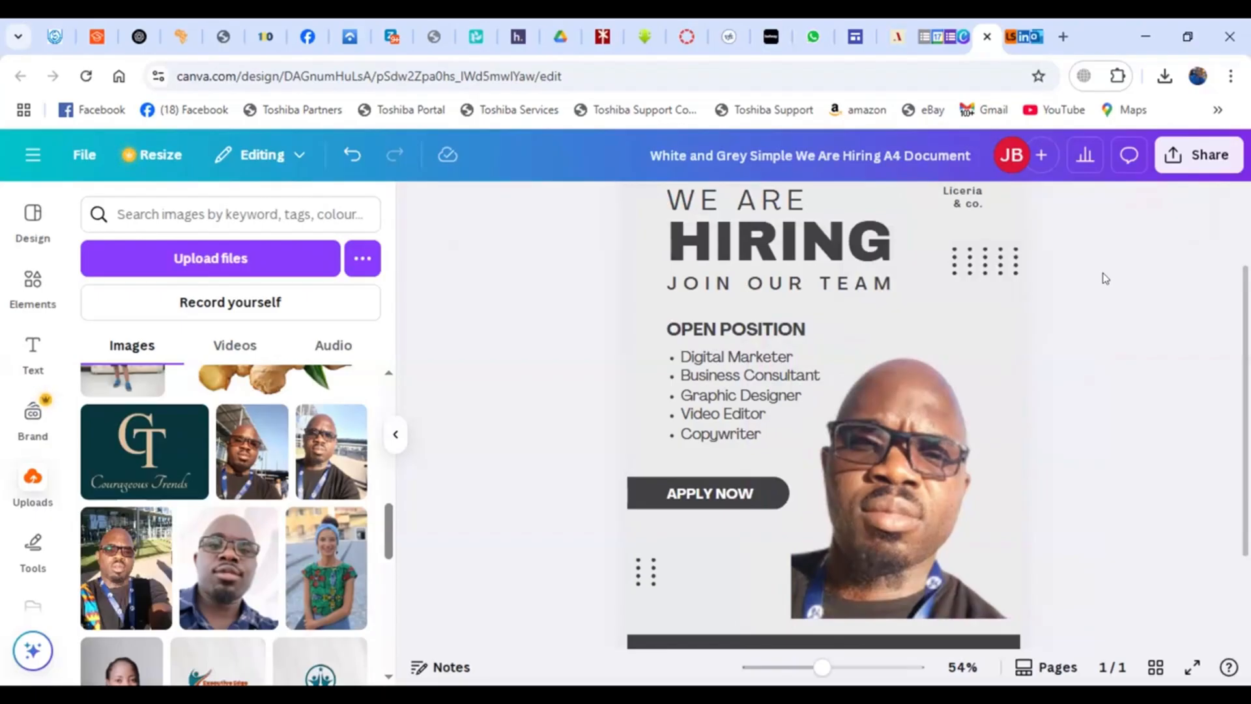
# - Replace the flyer's background with the uploaded photo of a woman in a green patterned top
pyautogui.click(960, 404)
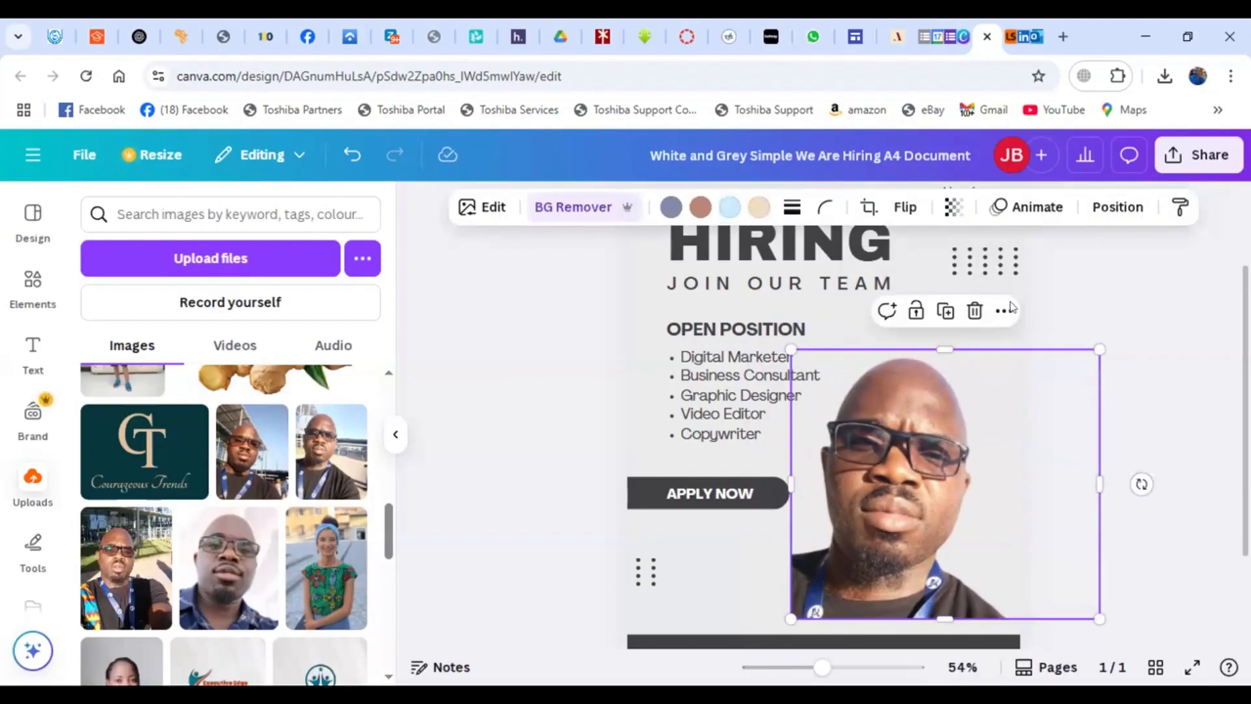
pyautogui.click(1034, 279)
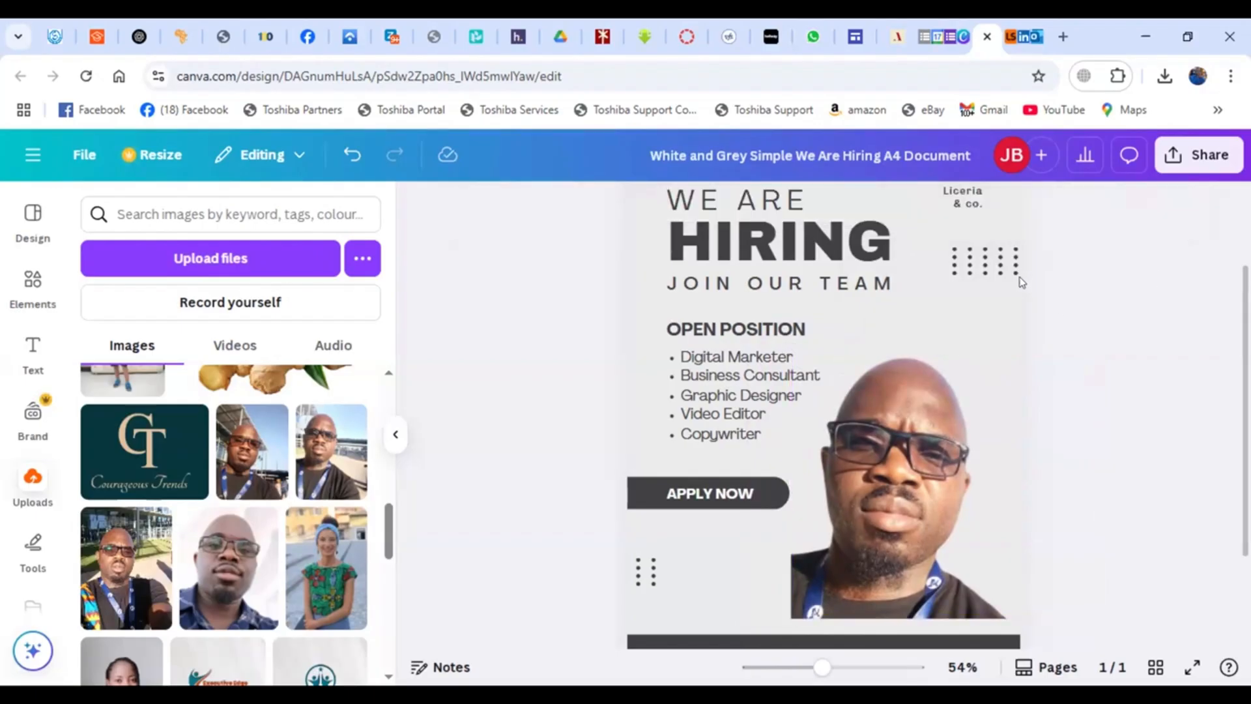
pyautogui.click(1018, 283)
pyautogui.click(1026, 314)
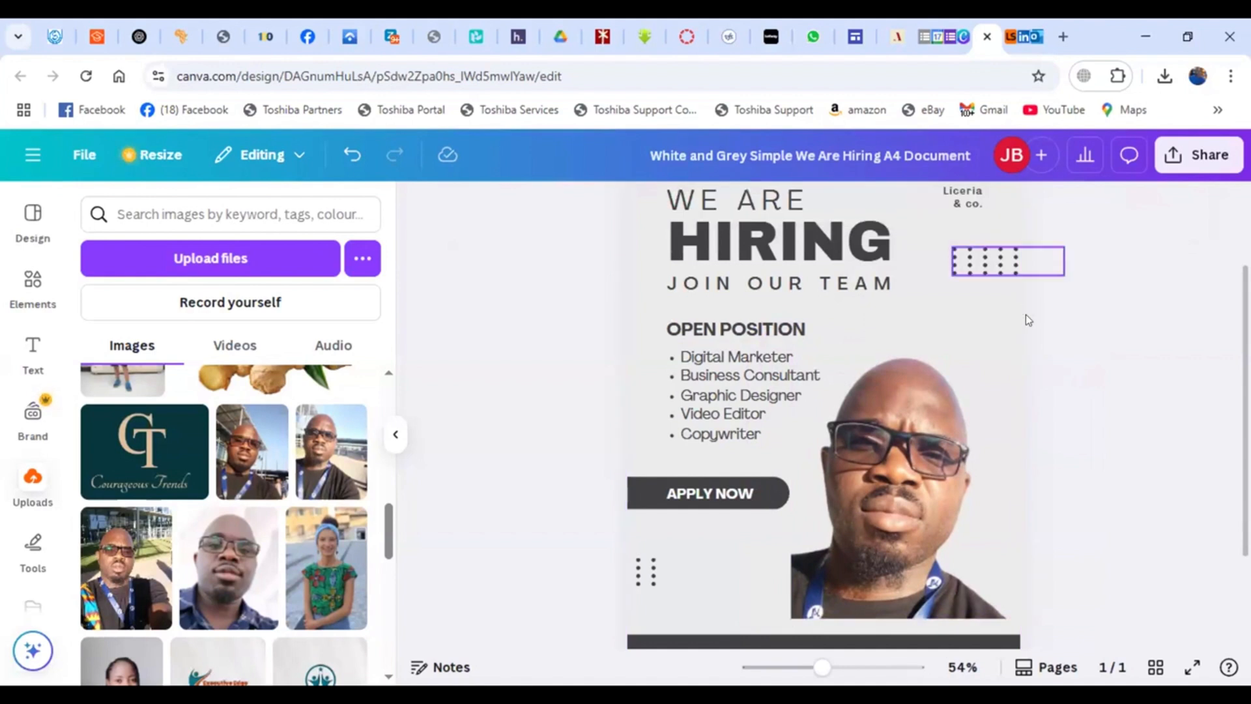
pyautogui.click(1018, 325)
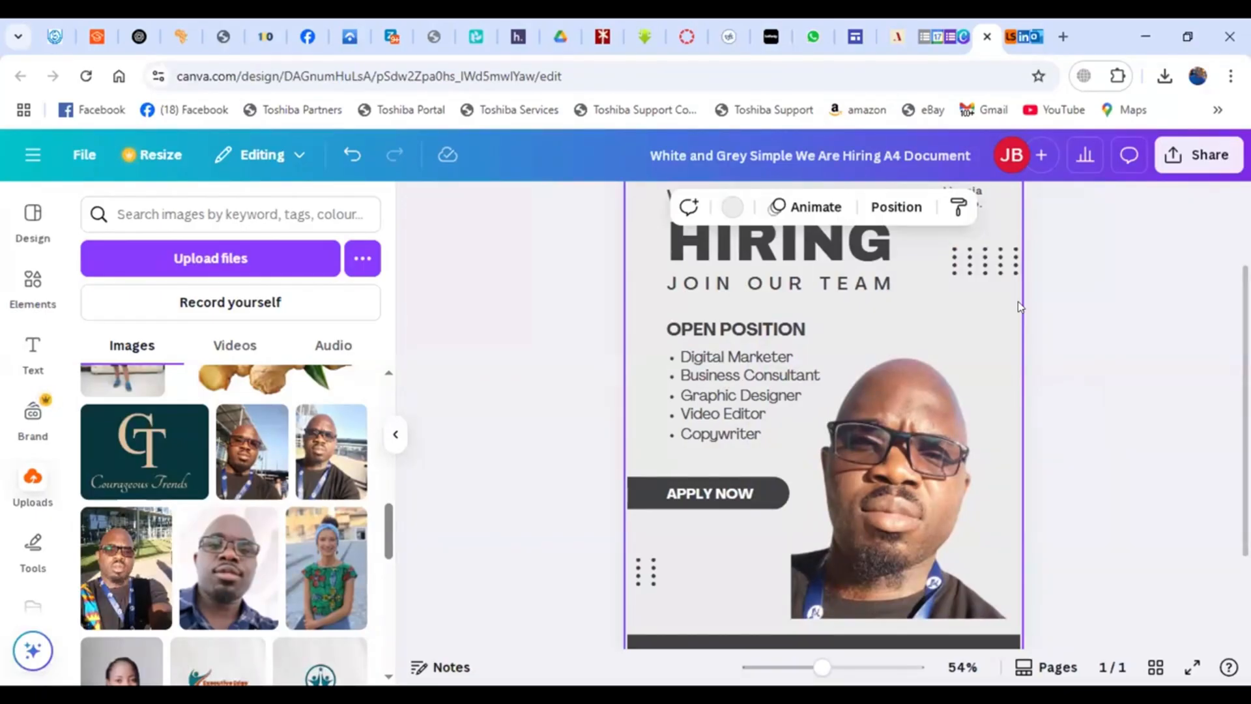
pyautogui.press('Escape')
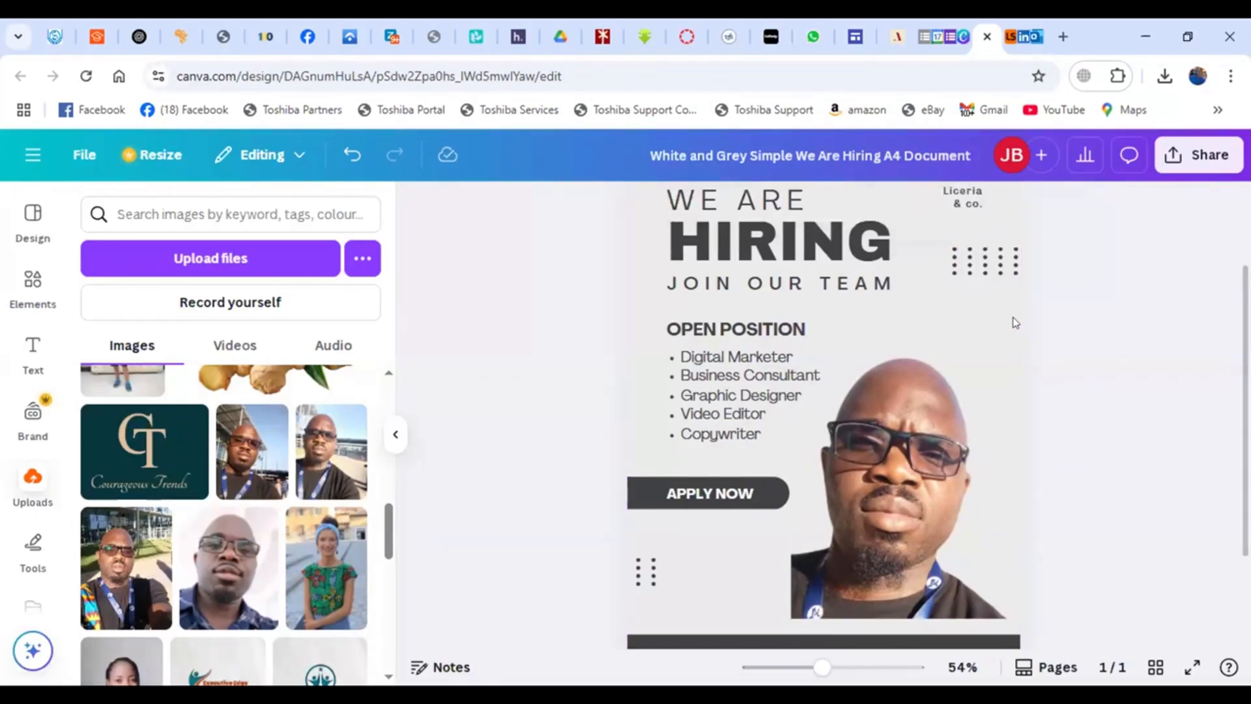
pyautogui.click(1015, 322)
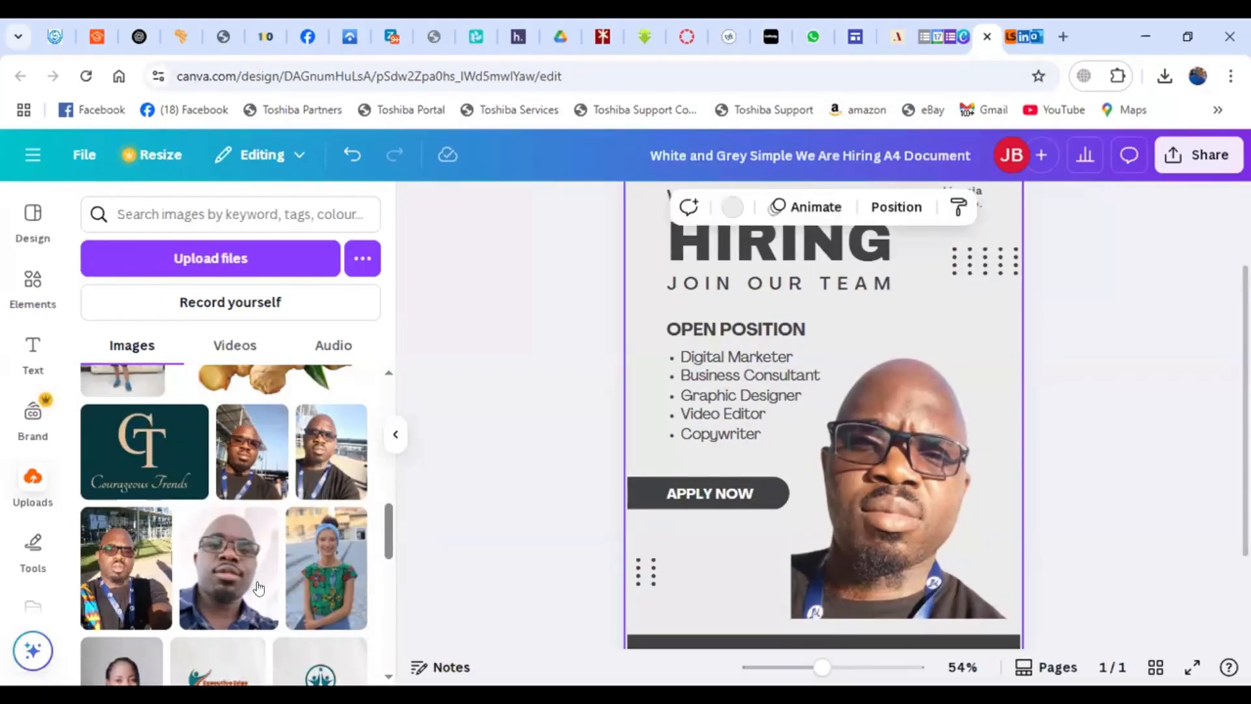
pyautogui.moveTo(343, 540); pyautogui.dragTo(640, 432)
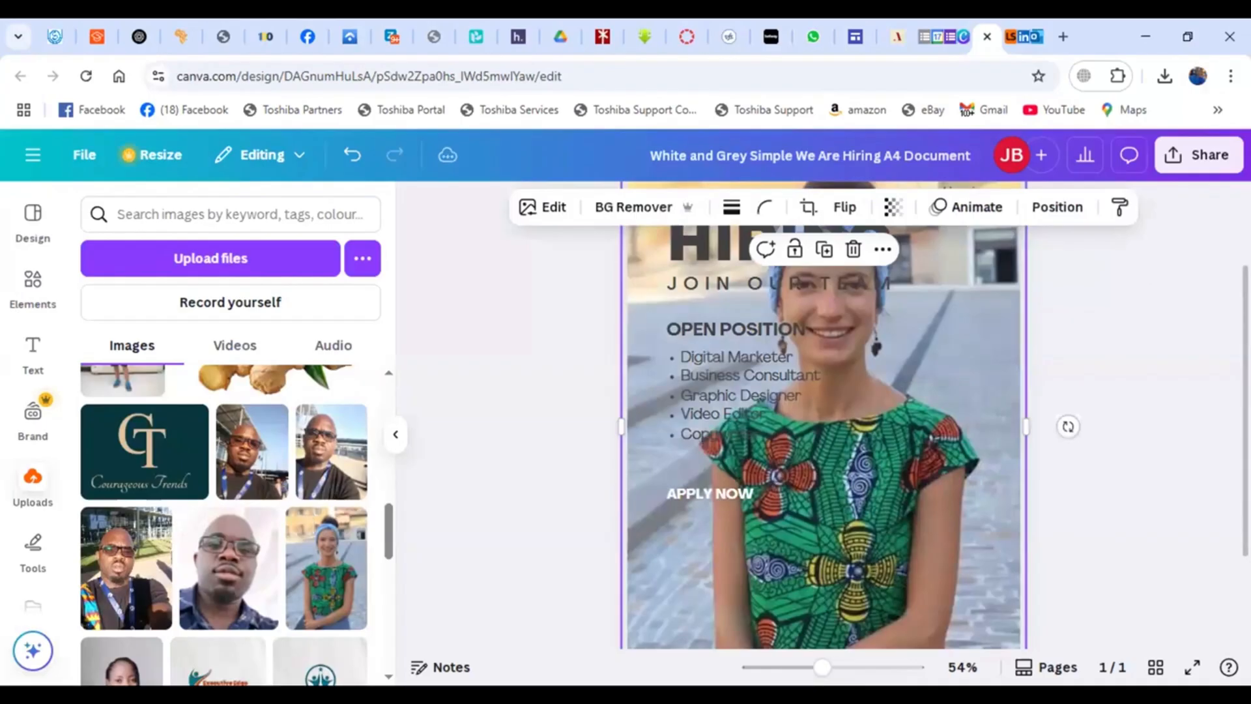
pyautogui.press('Escape')
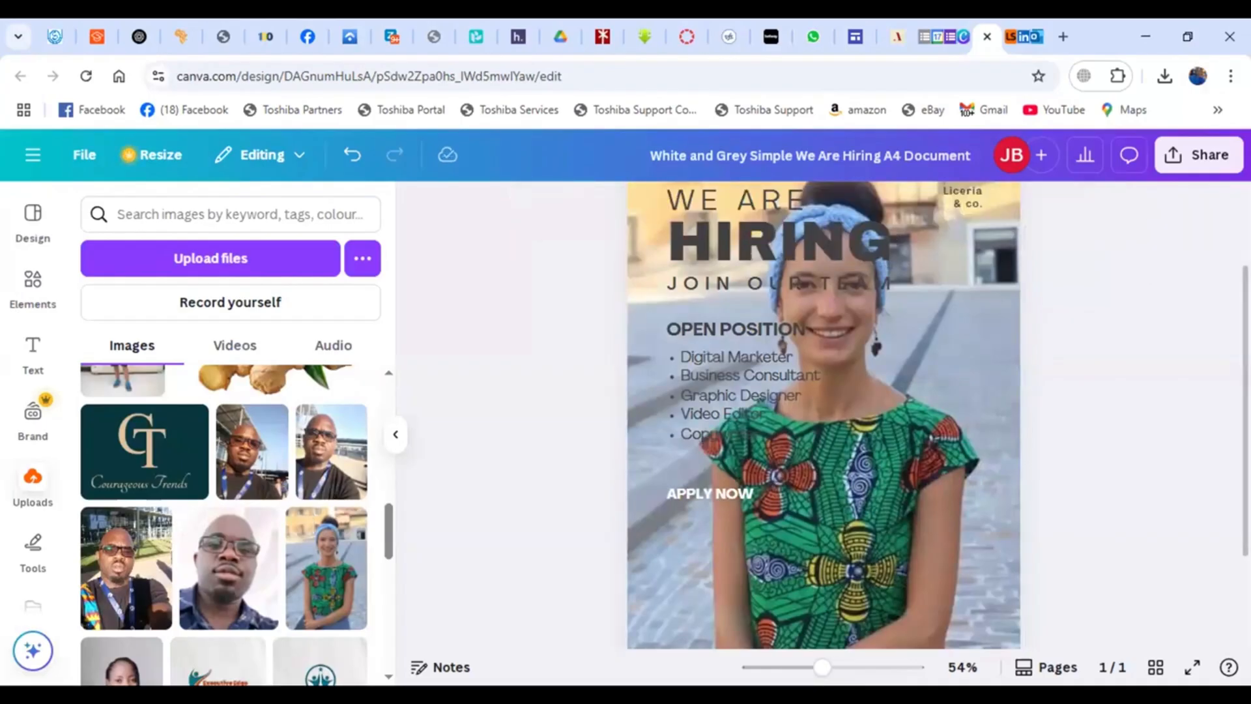
# - Try to drag the uploaded photo of the woman in green onto the flyer again
pyautogui.scroll(2, 824, 414)
pyautogui.scroll(-3, 824, 415)
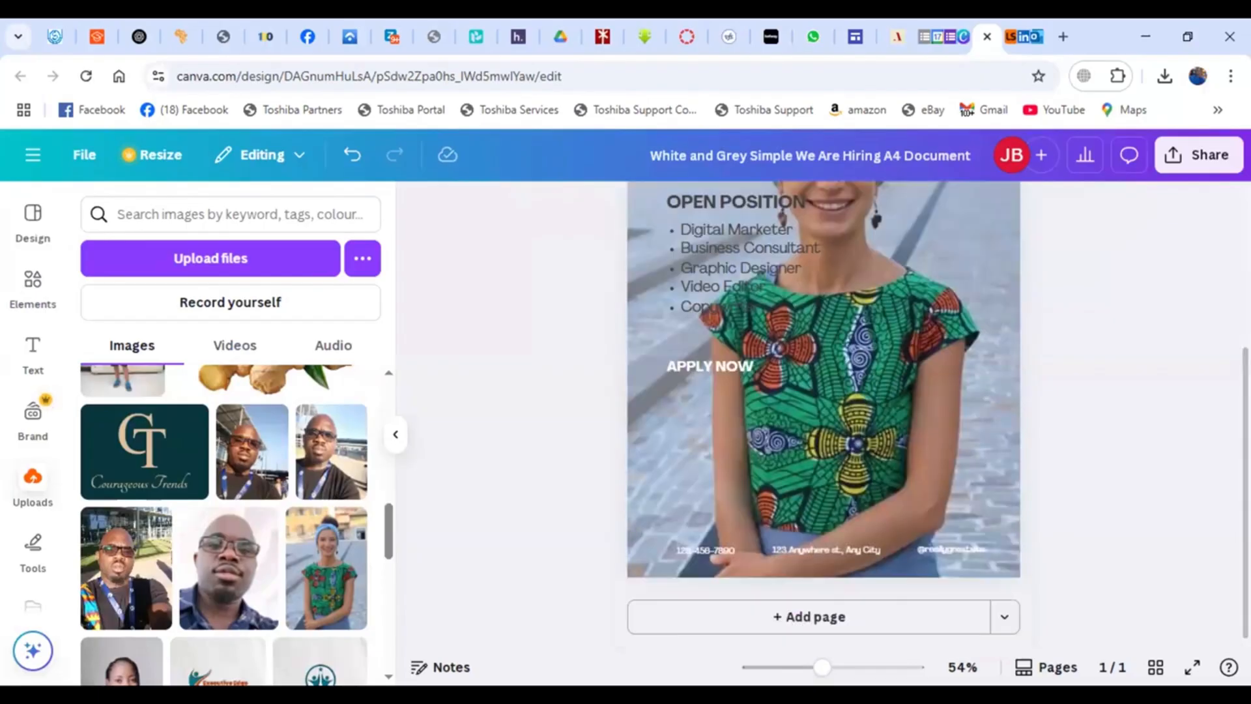
pyautogui.scroll(3, 823, 414)
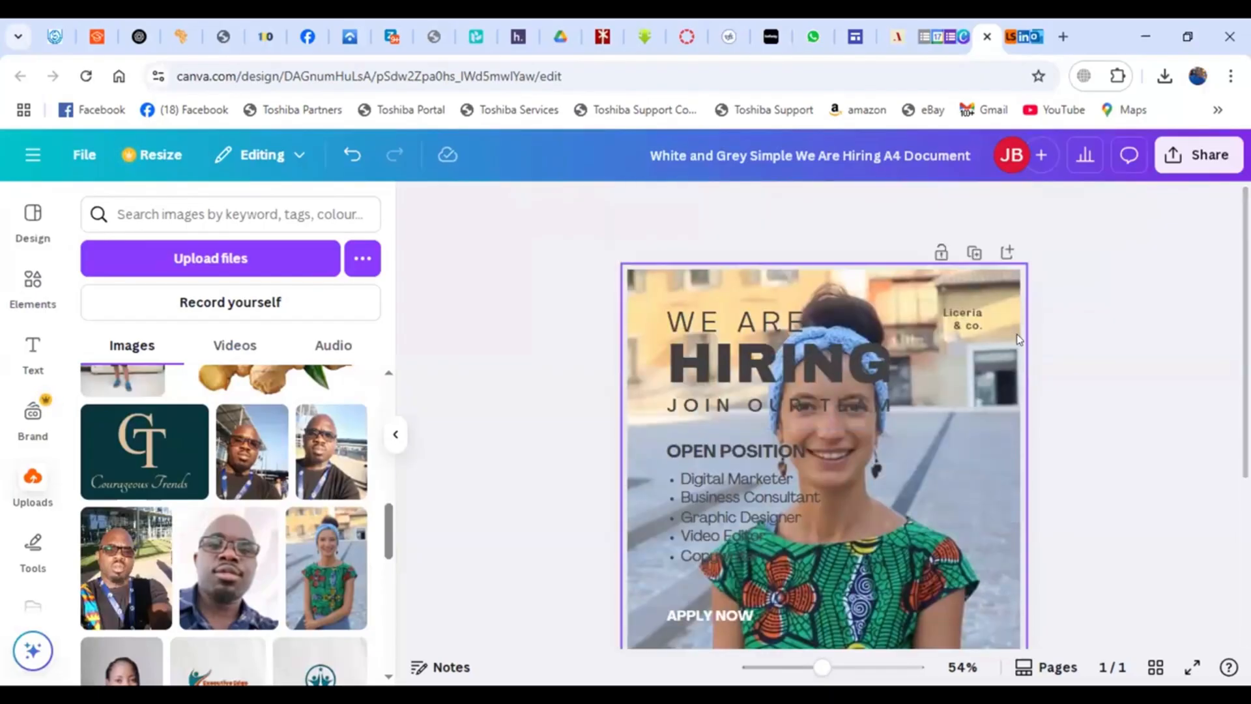
pyautogui.click(838, 326)
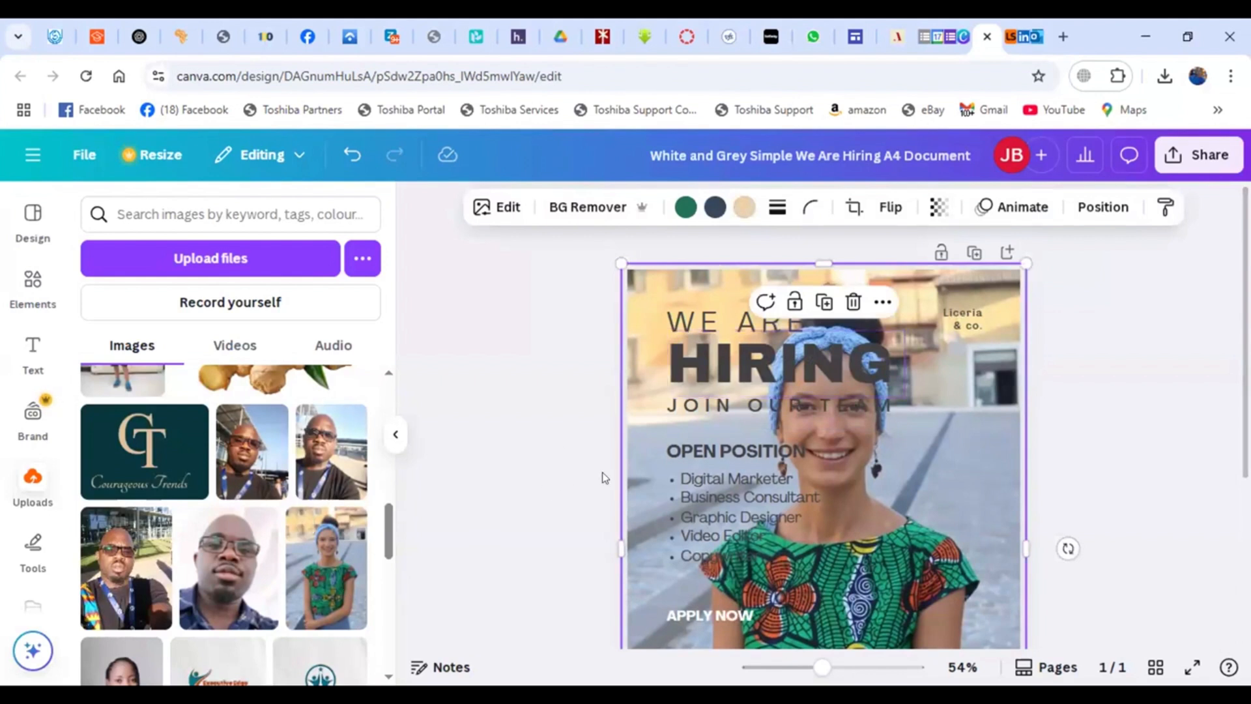
pyautogui.moveTo(297, 572); pyautogui.dragTo(662, 432)
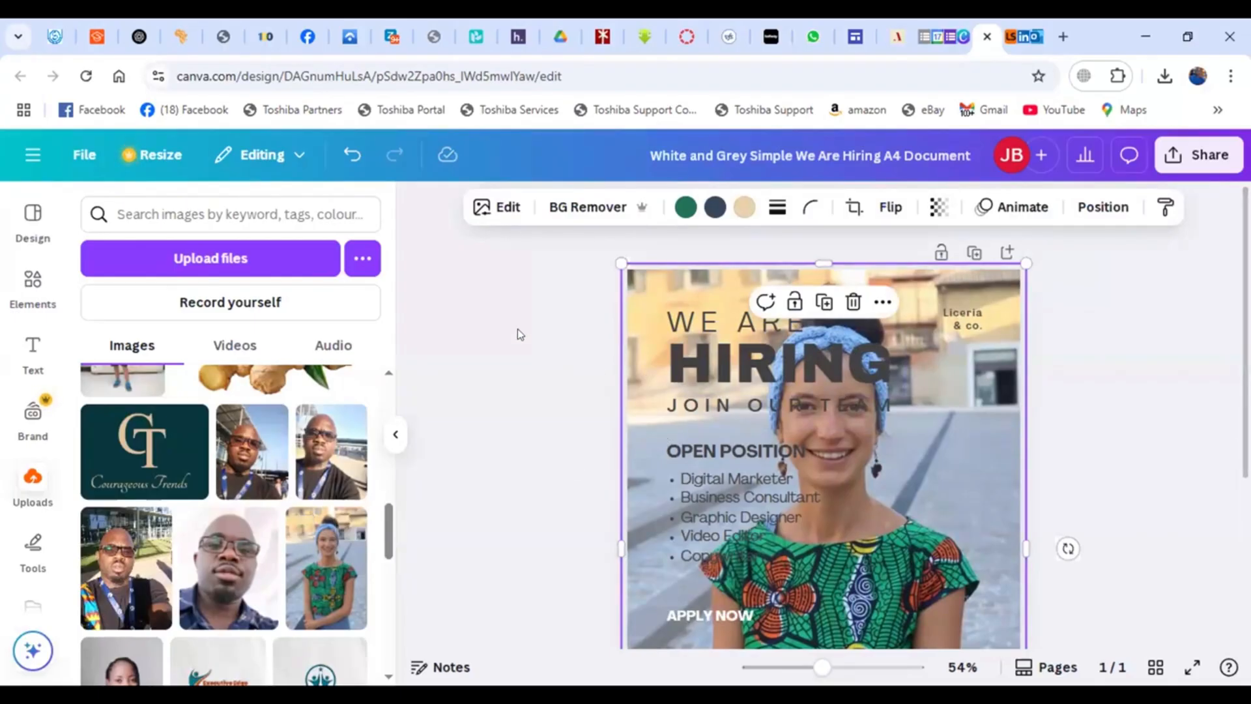
# - Undo the last three changes to remove the woman's photo from the flyer background
pyautogui.click(351, 156)
pyautogui.click(351, 157)
pyautogui.click(351, 157)
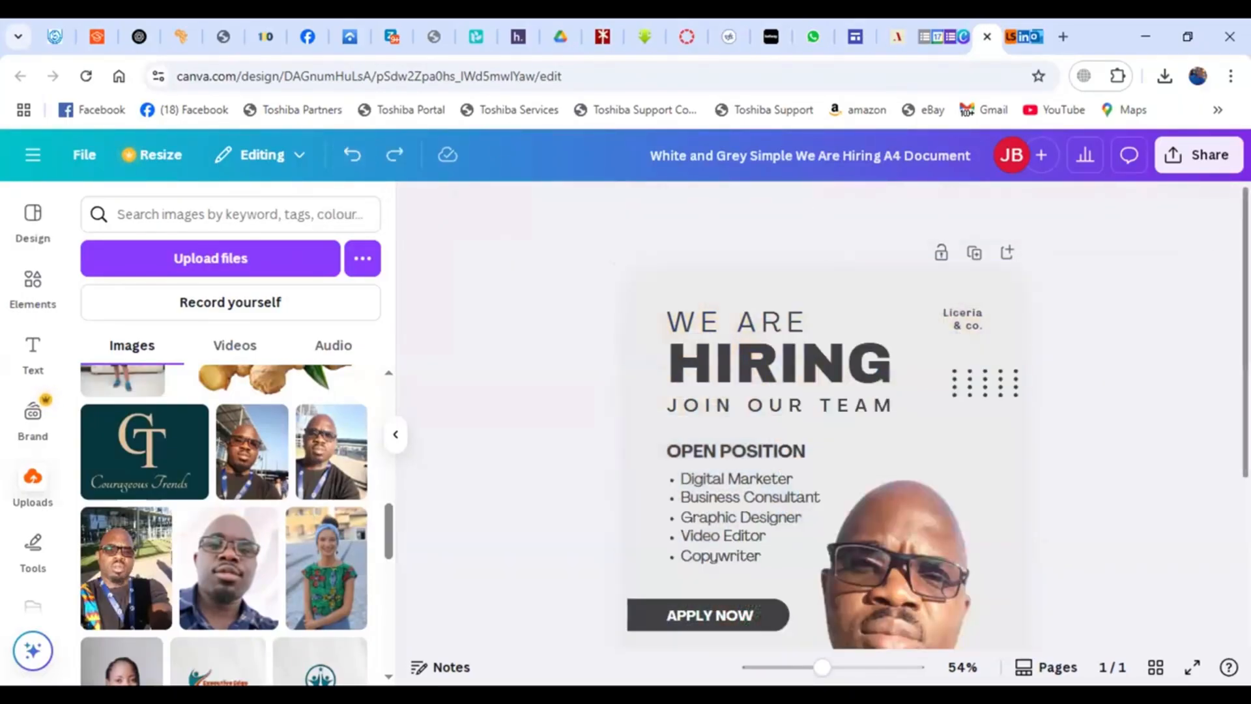
# - Scroll through the whole flyer to review the design from top to bottom
pyautogui.scroll(-4, 1245, 332)
pyautogui.scroll(3, 913, 582)
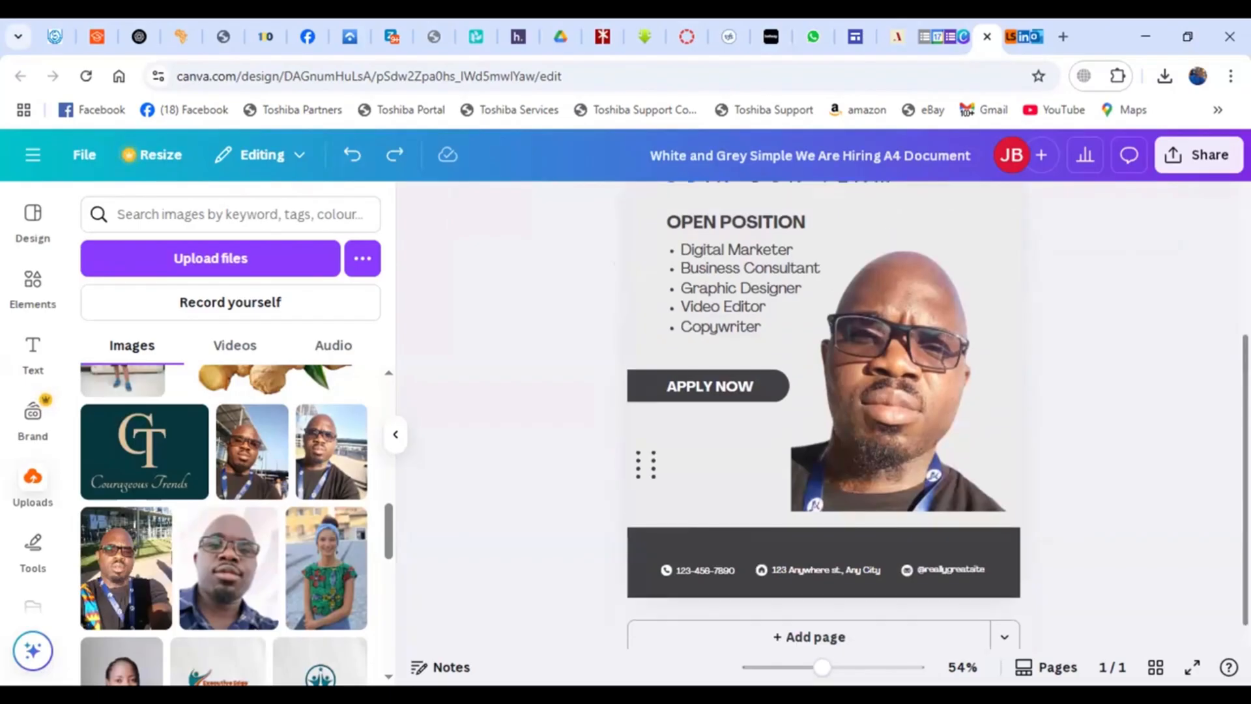
pyautogui.scroll(-3, 912, 581)
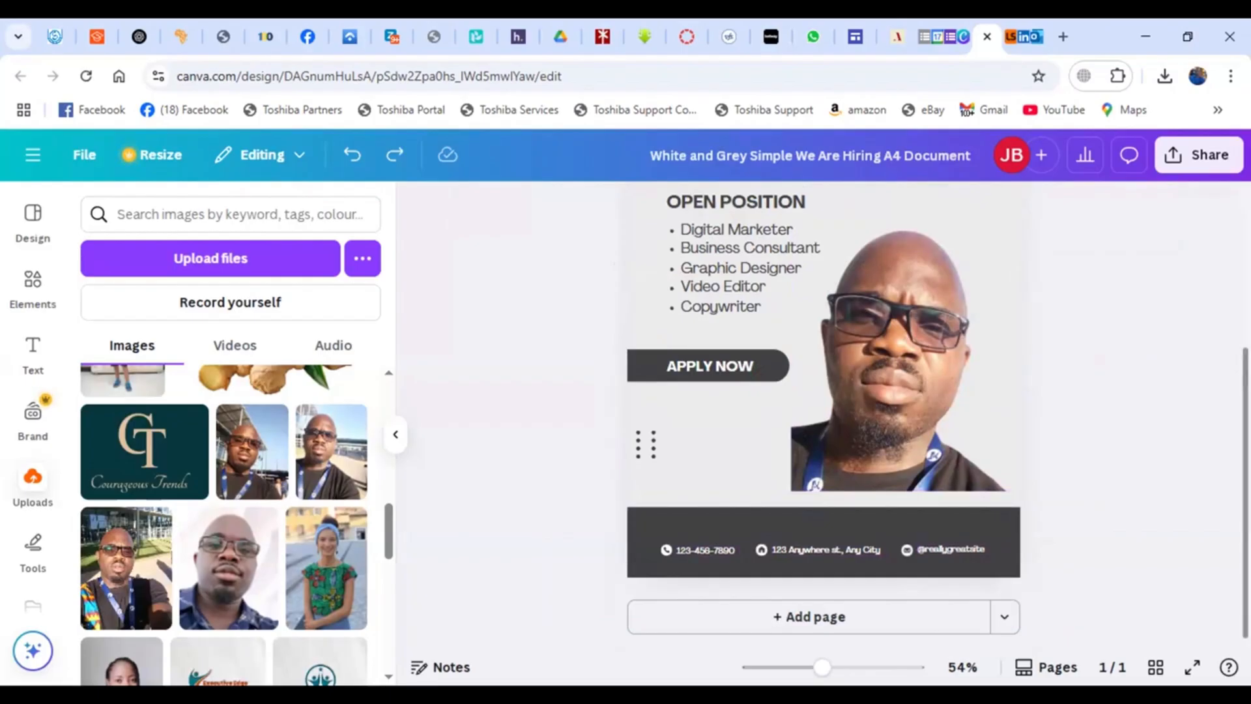
pyautogui.scroll(4, 824, 418)
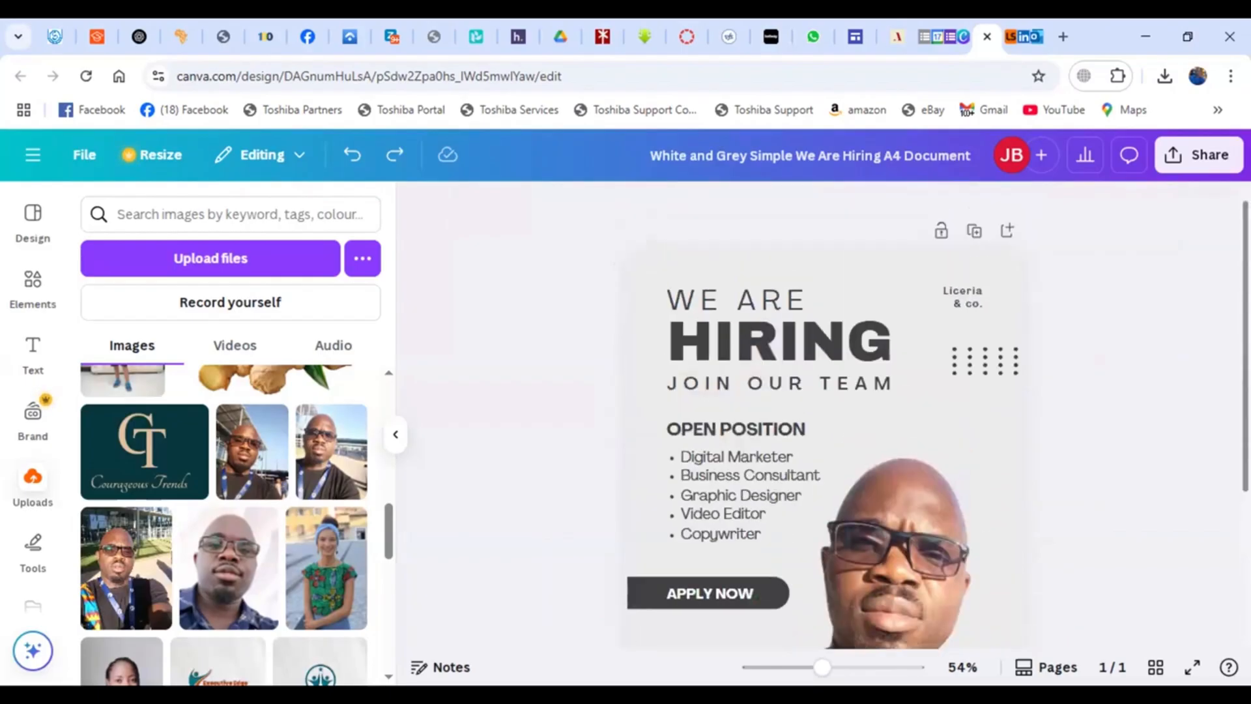
# - Open the design's download options and browse the available file types, then close the panel without downloading
pyautogui.click(1193, 150)
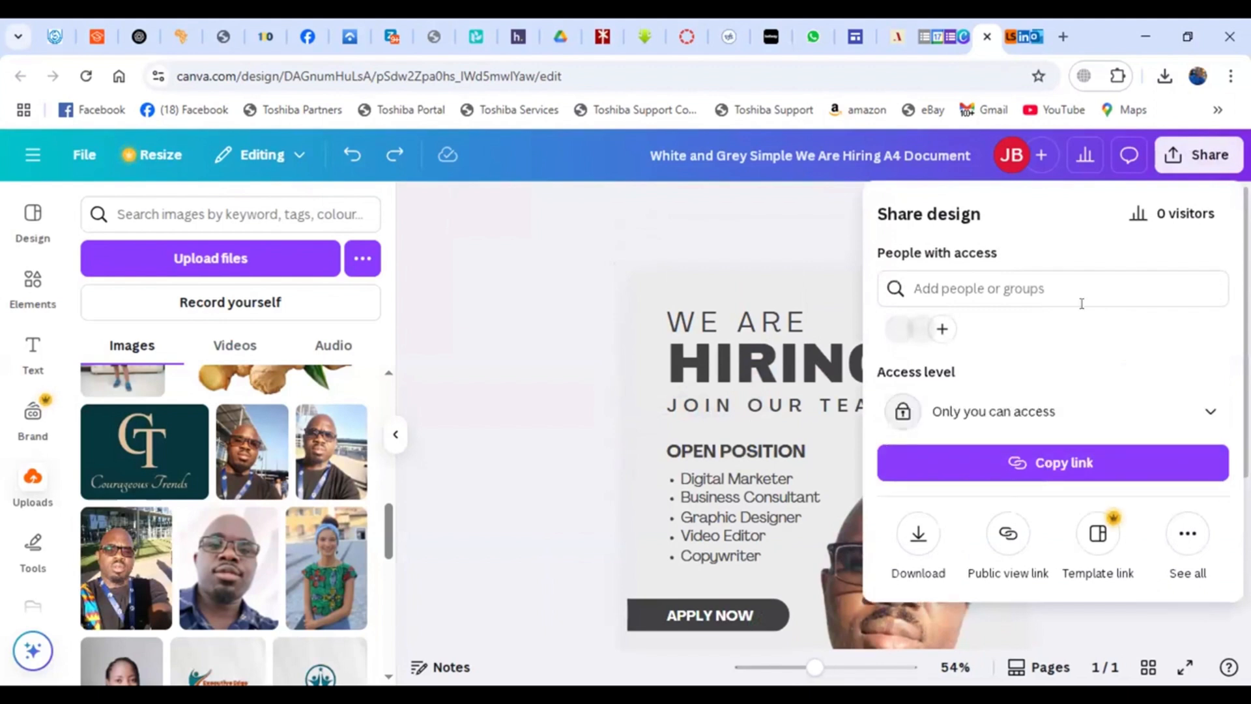
pyautogui.click(920, 533)
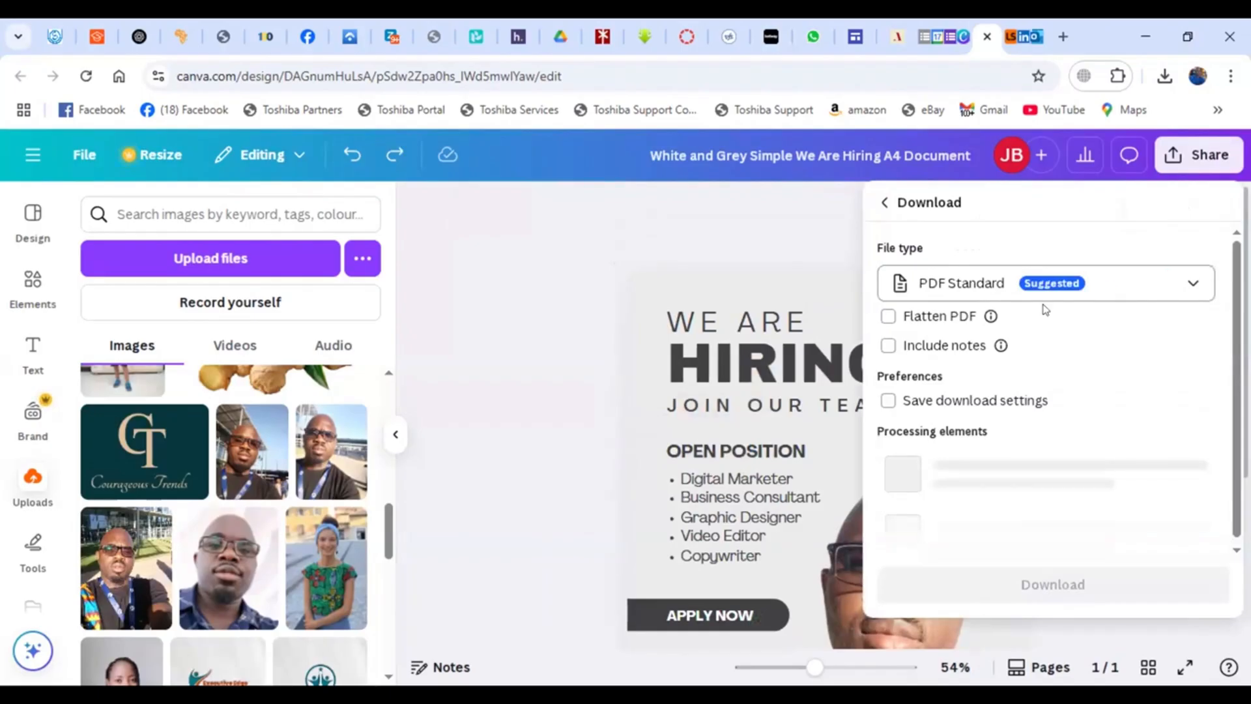
pyautogui.click(1168, 288)
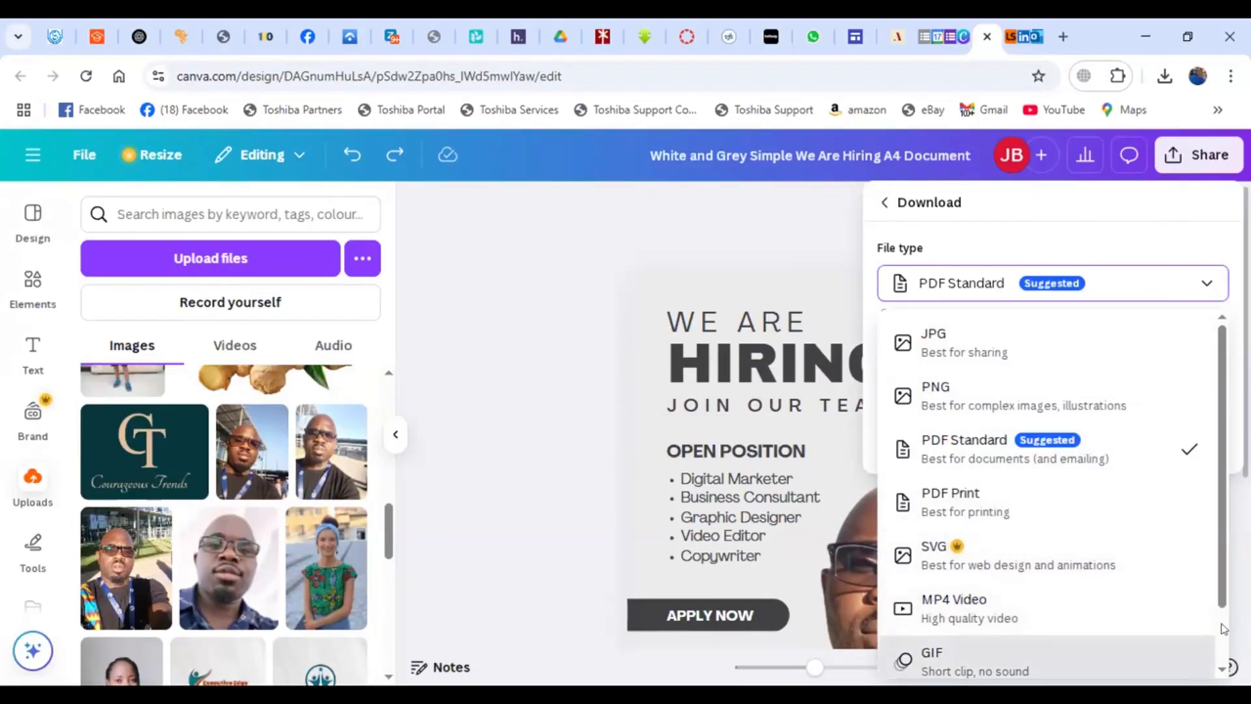
pyautogui.scroll(-1, 1224, 629)
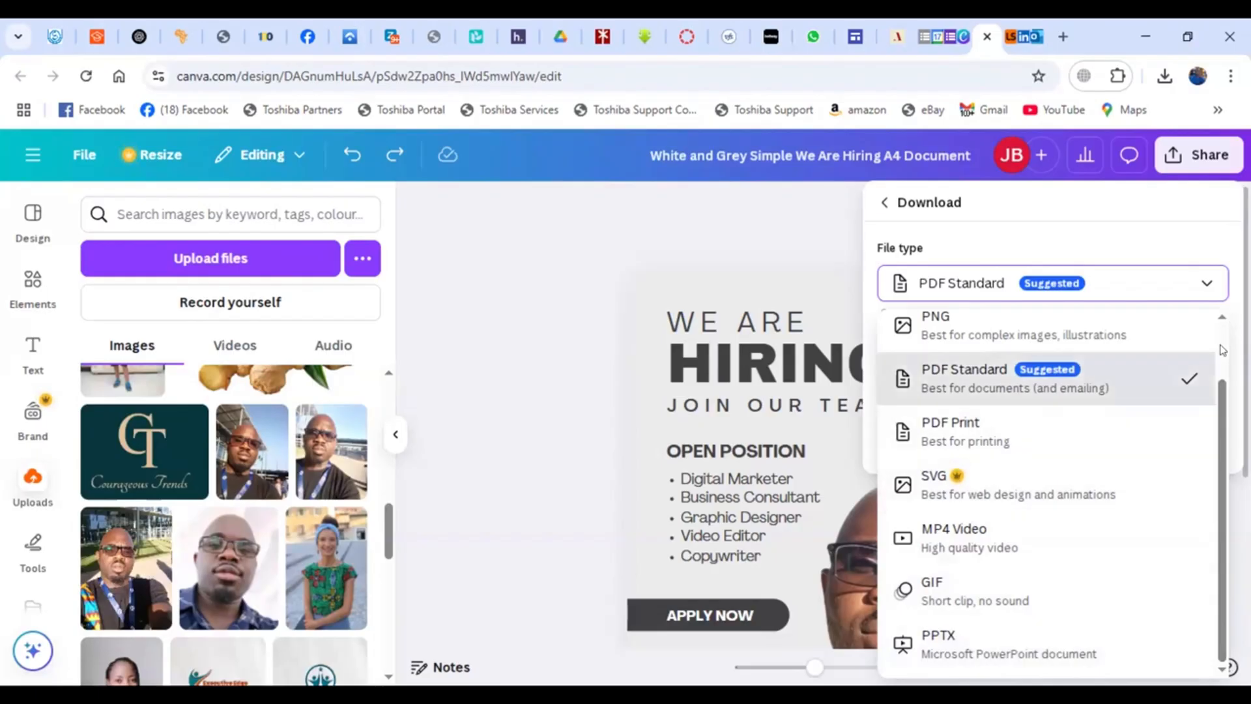
pyautogui.scroll(1, 1212, 371)
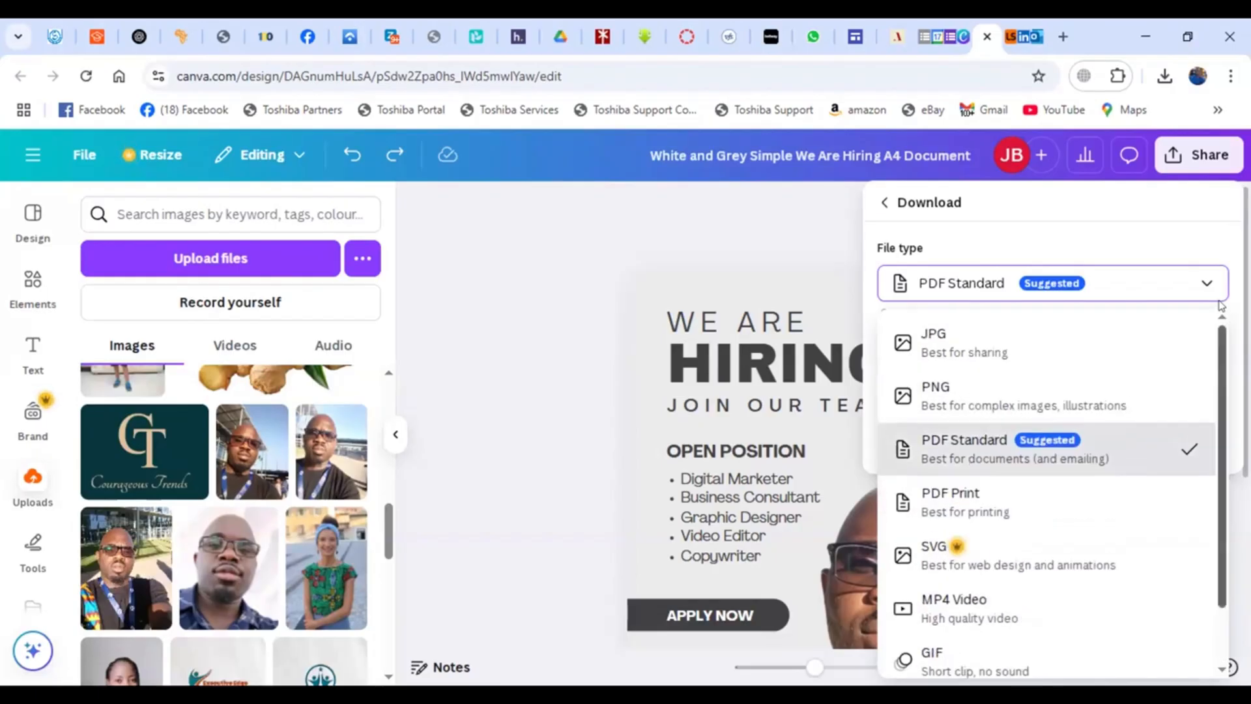
pyautogui.click(756, 232)
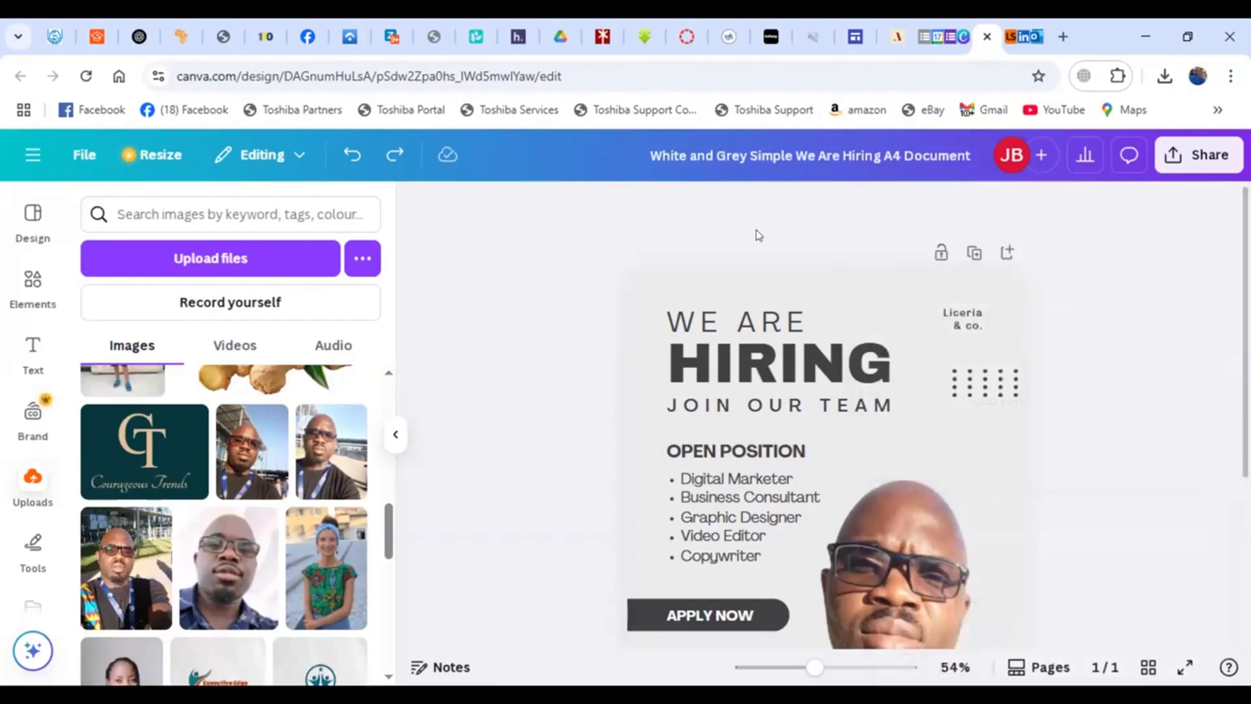